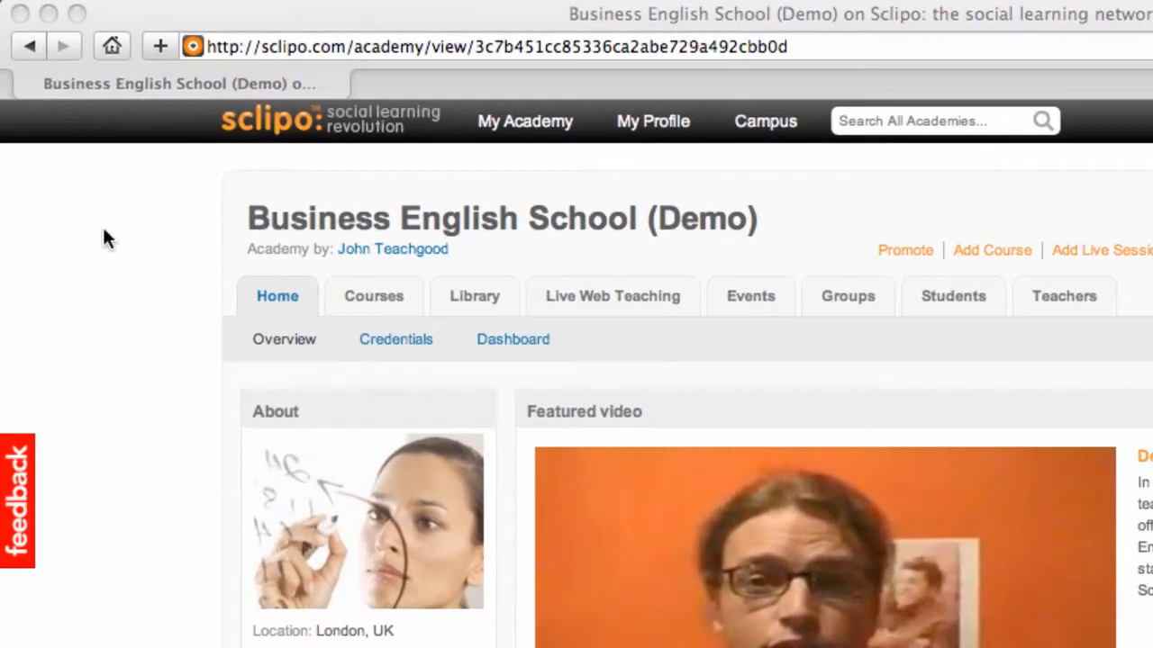
{"action": "left_click", "coordinate": [101, 239]}
{"action": "triple_click", "coordinate": [540, 216]}
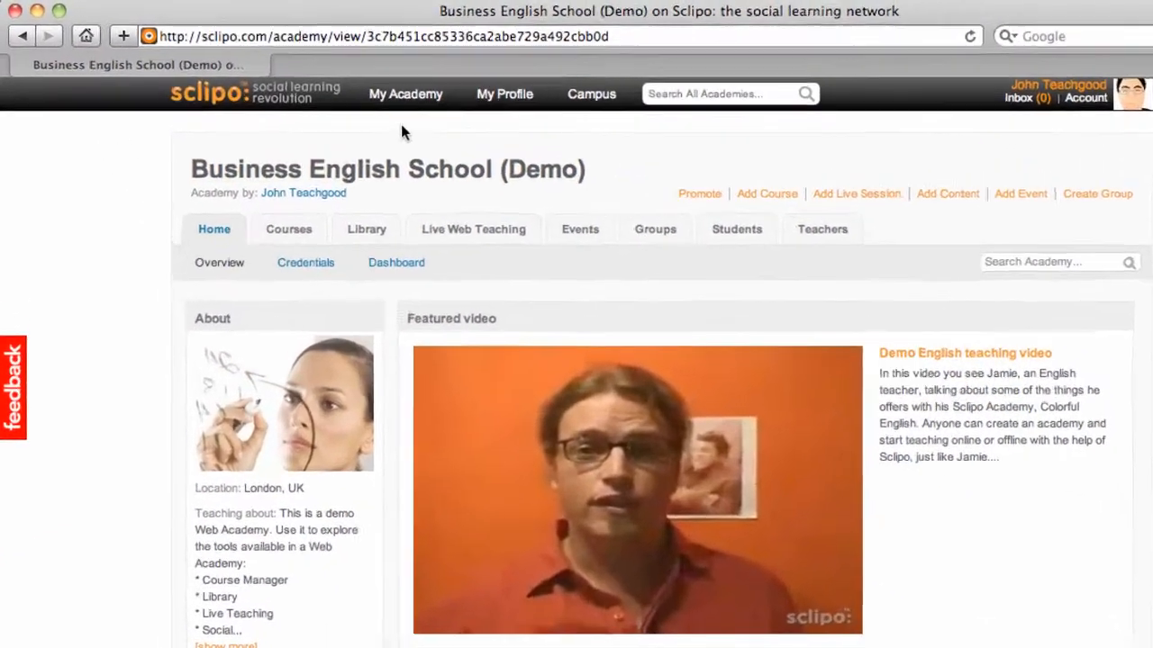
Step: Go to the academy's Live Web Teaching section and start scheduling a live session
{"action": "mouse_move", "coordinate": [349, 82]}
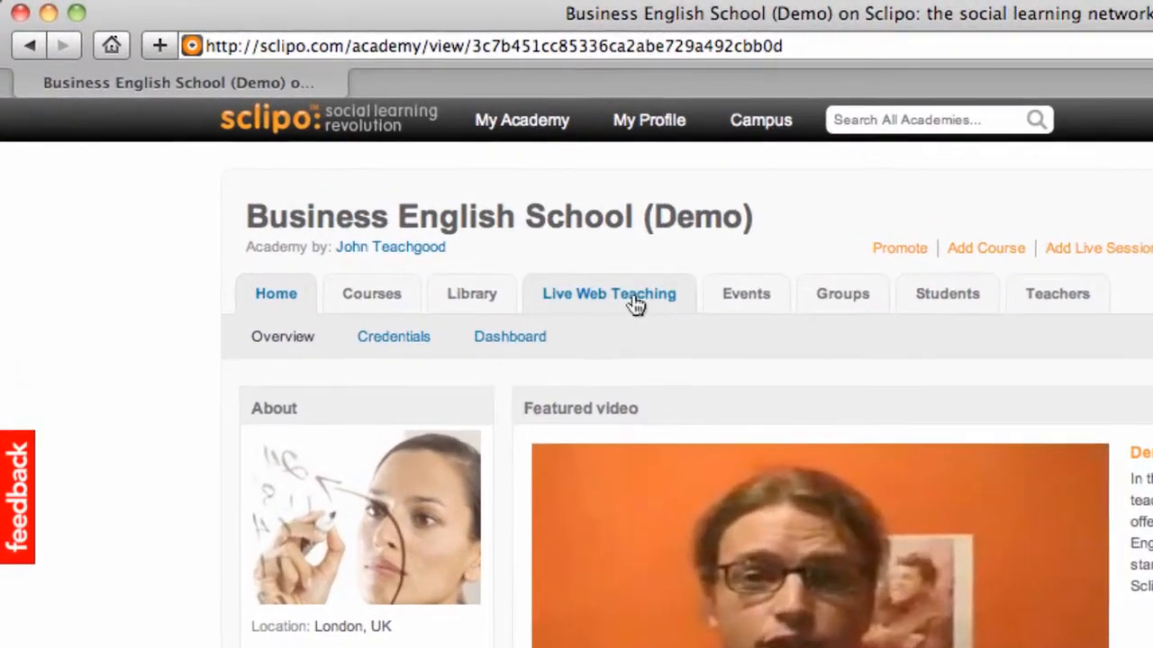
{"action": "left_click", "coordinate": [424, 206]}
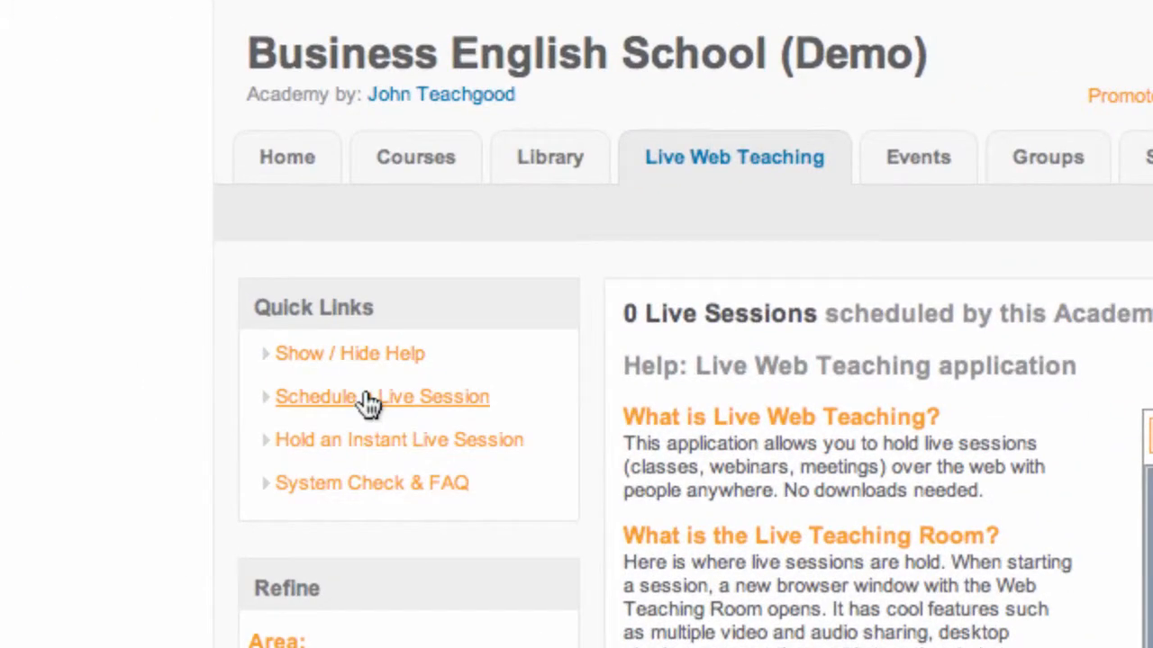
{"action": "left_click", "coordinate": [369, 404]}
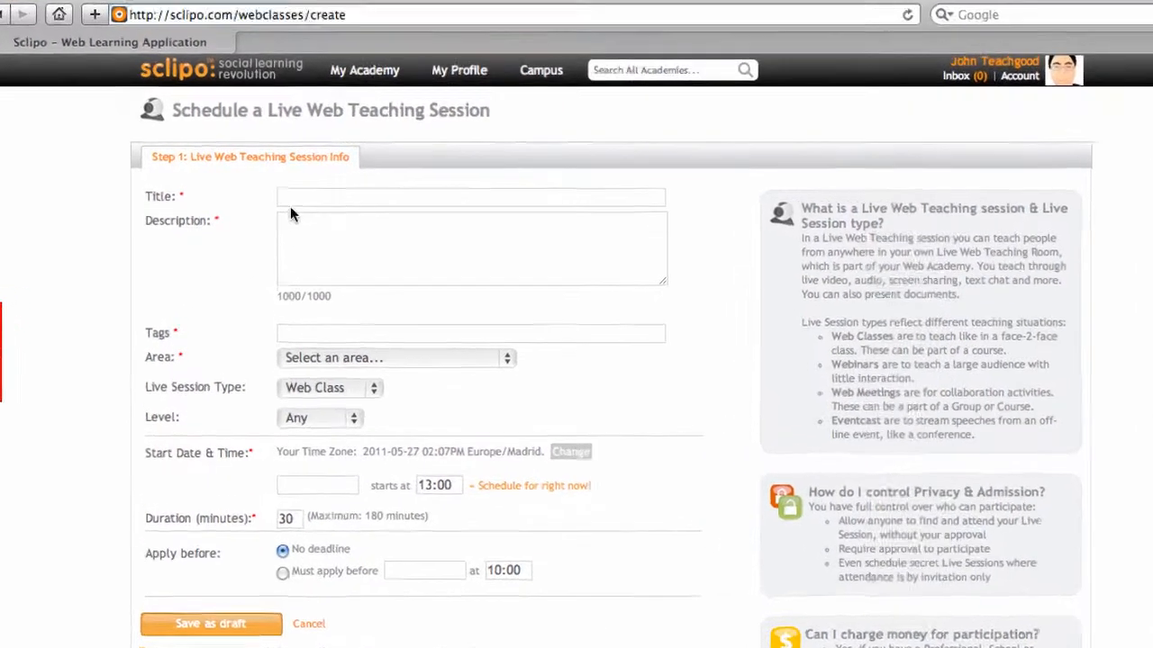
Step: Title the live session "Live Math Class"
{"action": "left_click", "coordinate": [283, 196]}
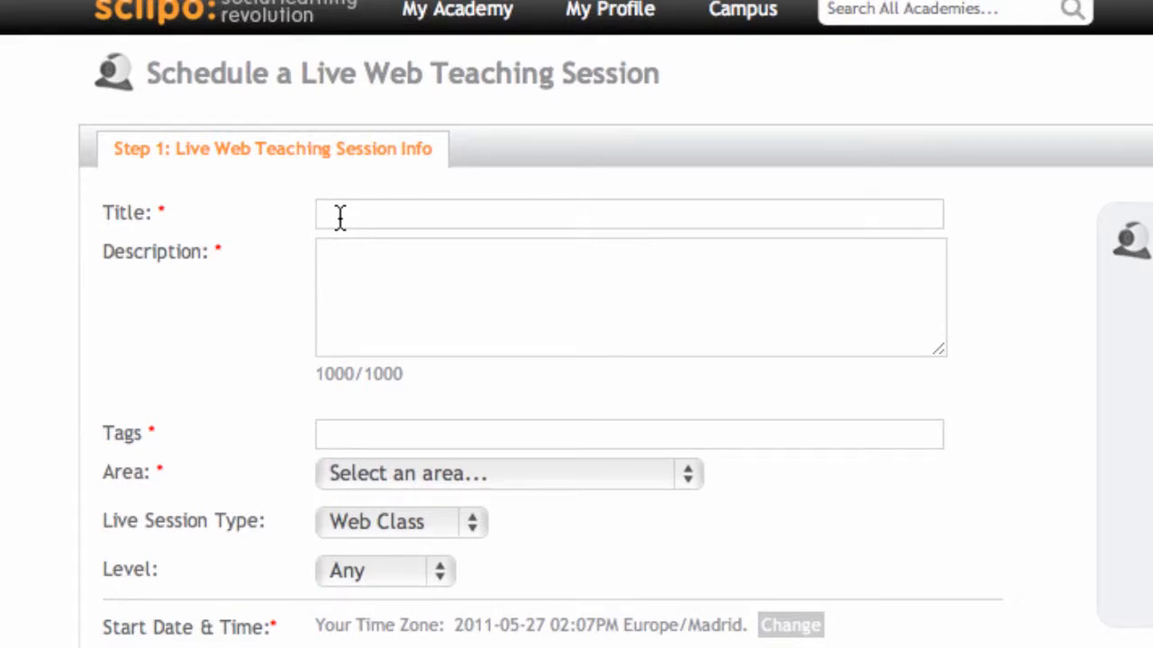
{"action": "type", "text": "Live Math Class"}
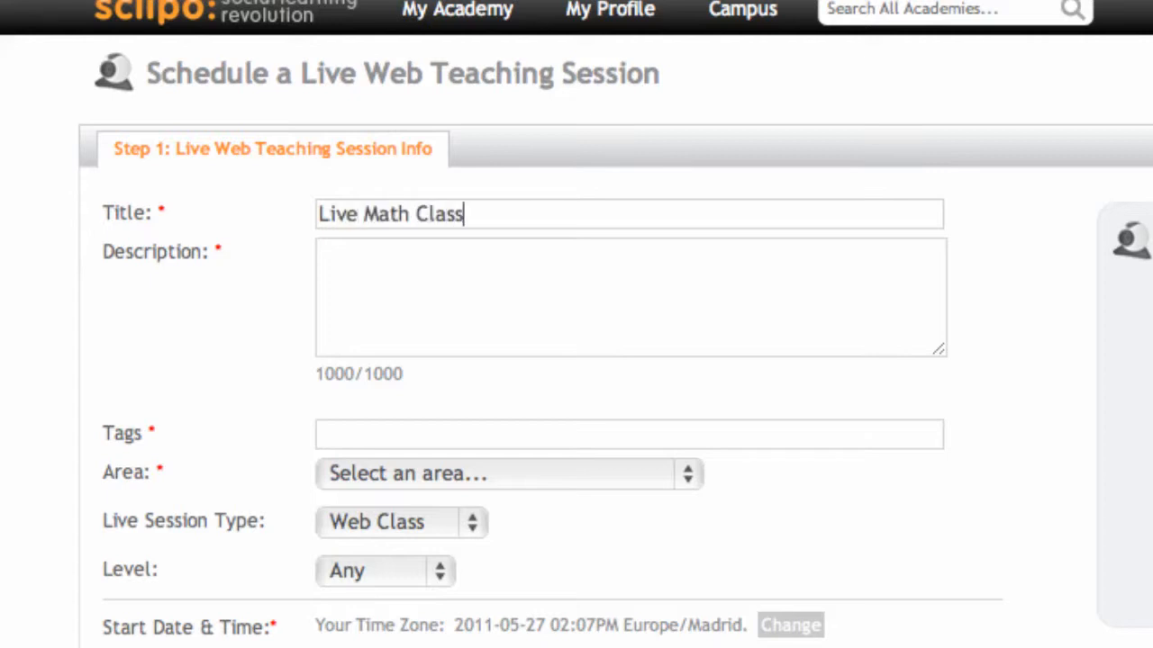
Step: Fill in the session description as "Live Math Class algebra", reusing the title text
{"action": "triple_click", "coordinate": [349, 213]}
{"action": "key", "text": "ctrl+c"}
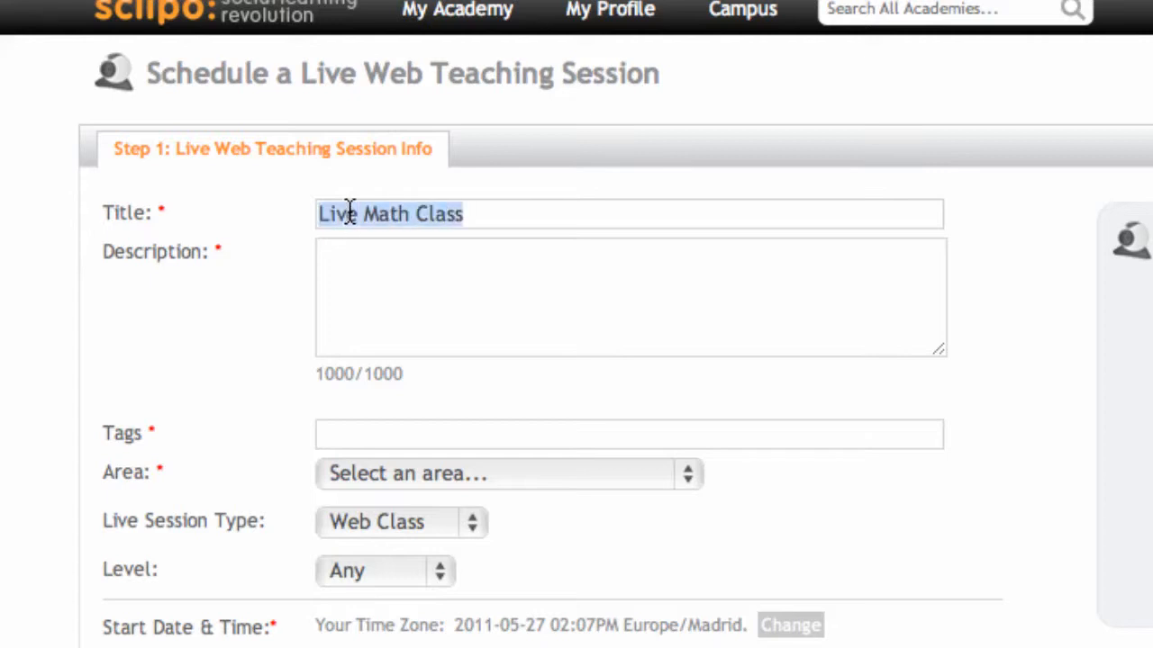
{"action": "left_click", "coordinate": [407, 273]}
{"action": "key", "text": "ctrl+v"}
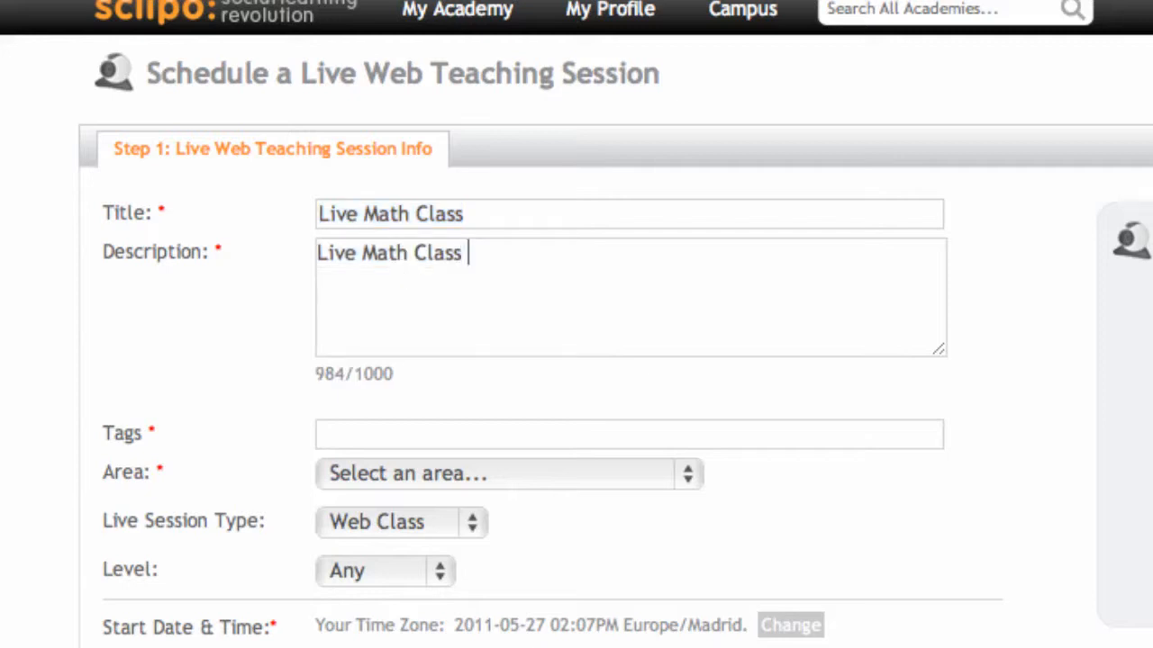
{"action": "type", "text": "alge"}
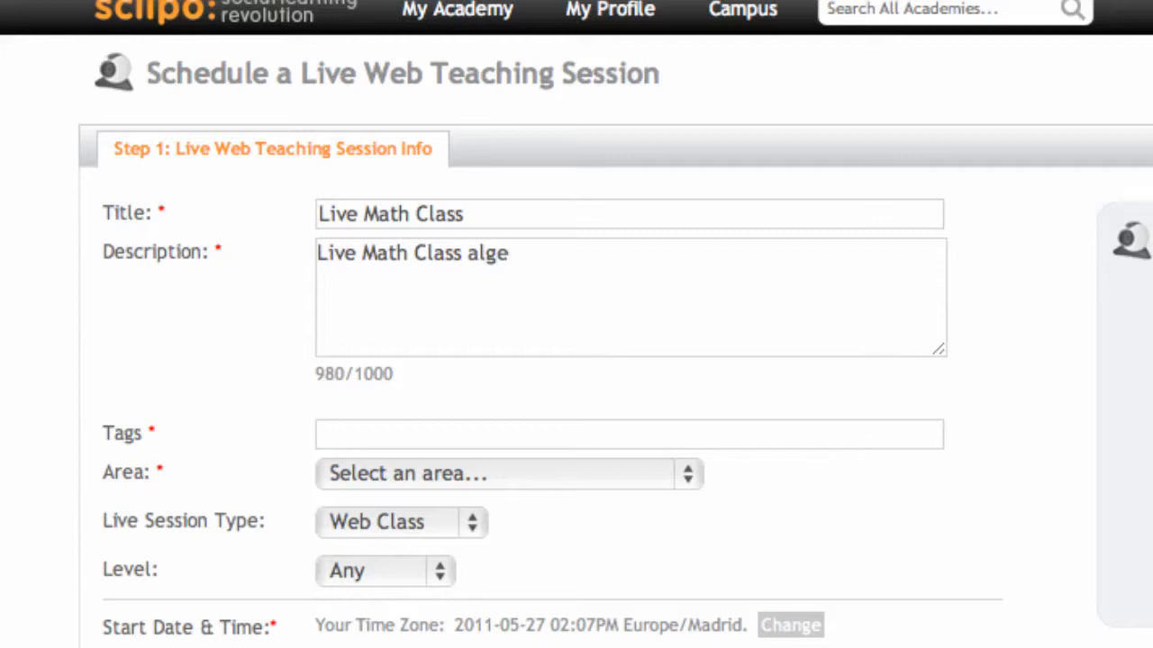
{"action": "type", "text": "bra"}
Step: Enter "math algebra" as the tags of the live session
{"action": "left_click", "coordinate": [372, 437]}
{"action": "type", "text": "math"}
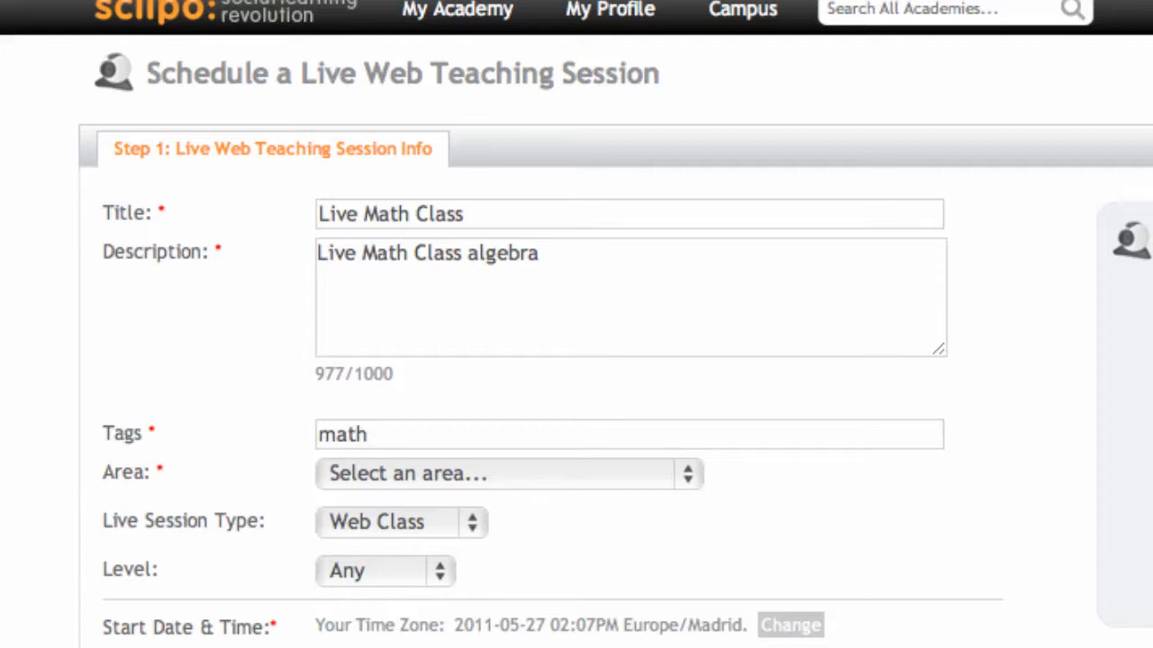
{"action": "type", "text": " algebra"}
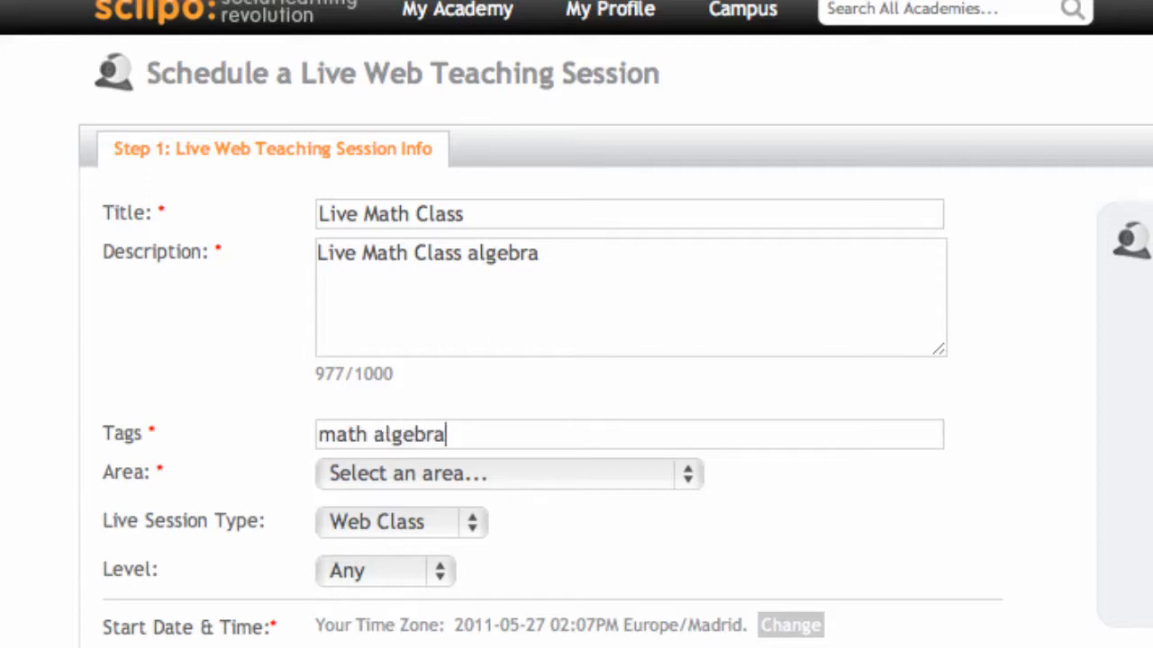
Step: Set the session's area to Science / Technology / Engineering and its live session type to Web Class
{"action": "left_click", "coordinate": [446, 473]}
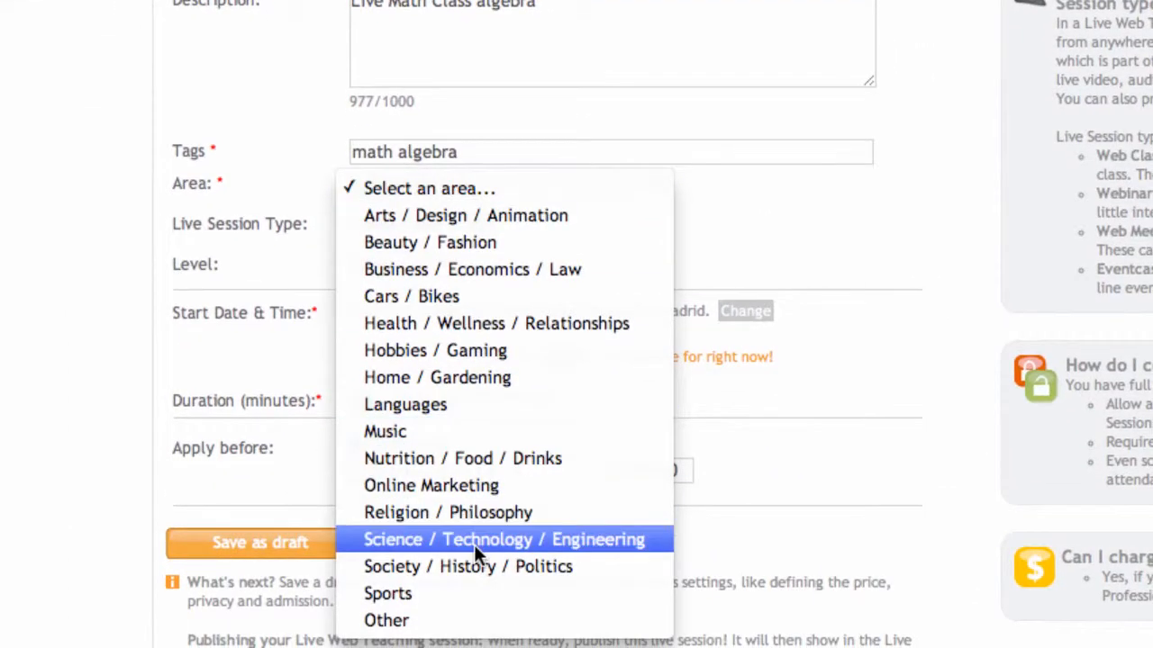
{"action": "left_click", "coordinate": [476, 622]}
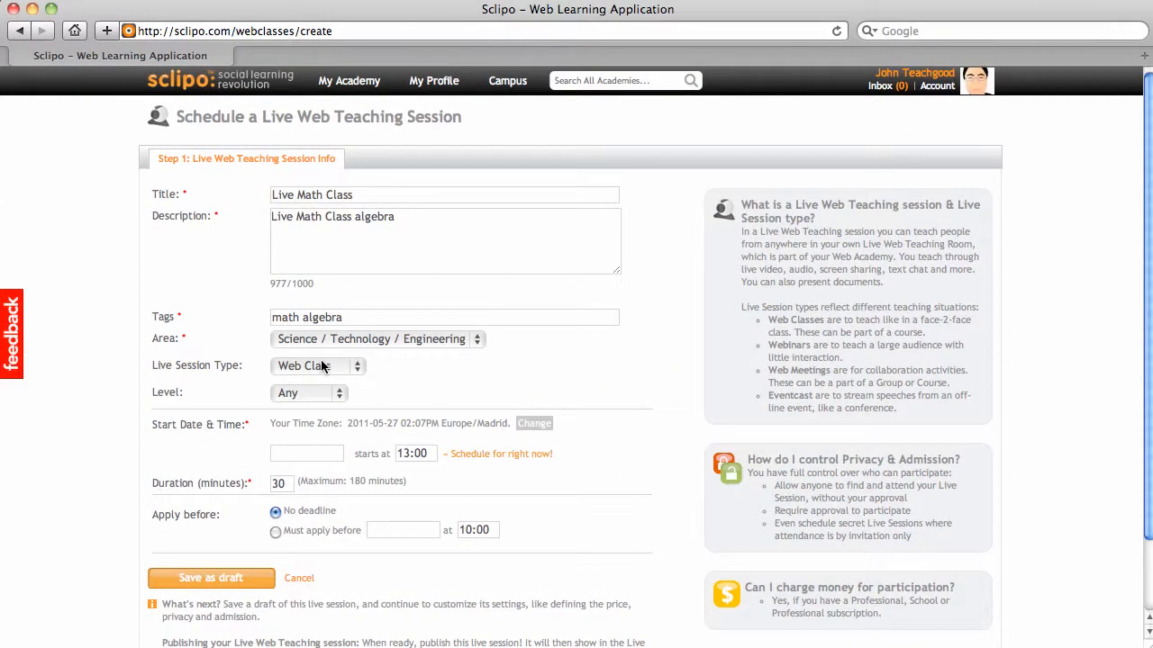
{"action": "left_click", "coordinate": [323, 366]}
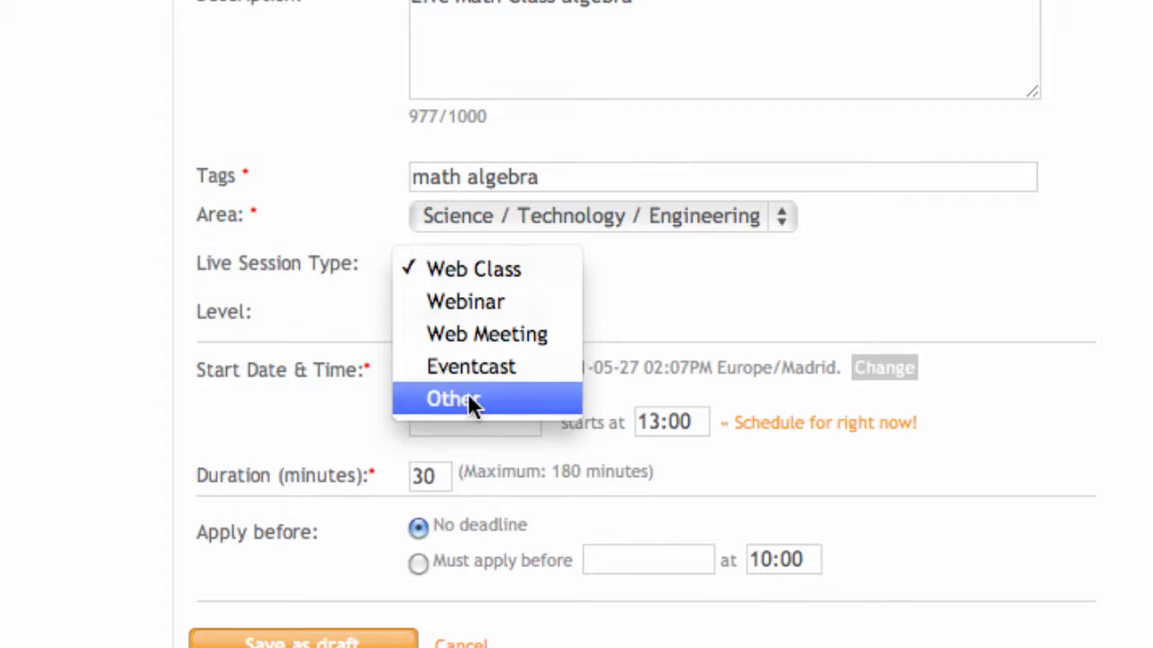
{"action": "left_click", "coordinate": [456, 270]}
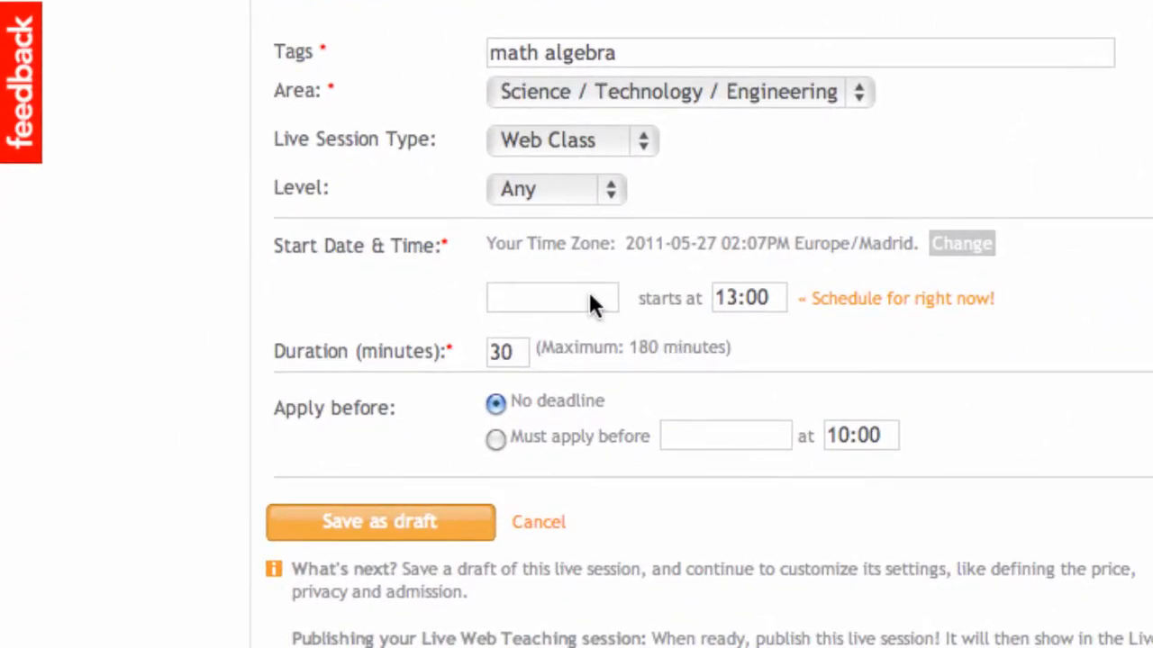
Step: Schedule the session to start on 06/01/2011 at 14:08, taking the current time, with a duration of 60 minutes
{"action": "left_click", "coordinate": [590, 294]}
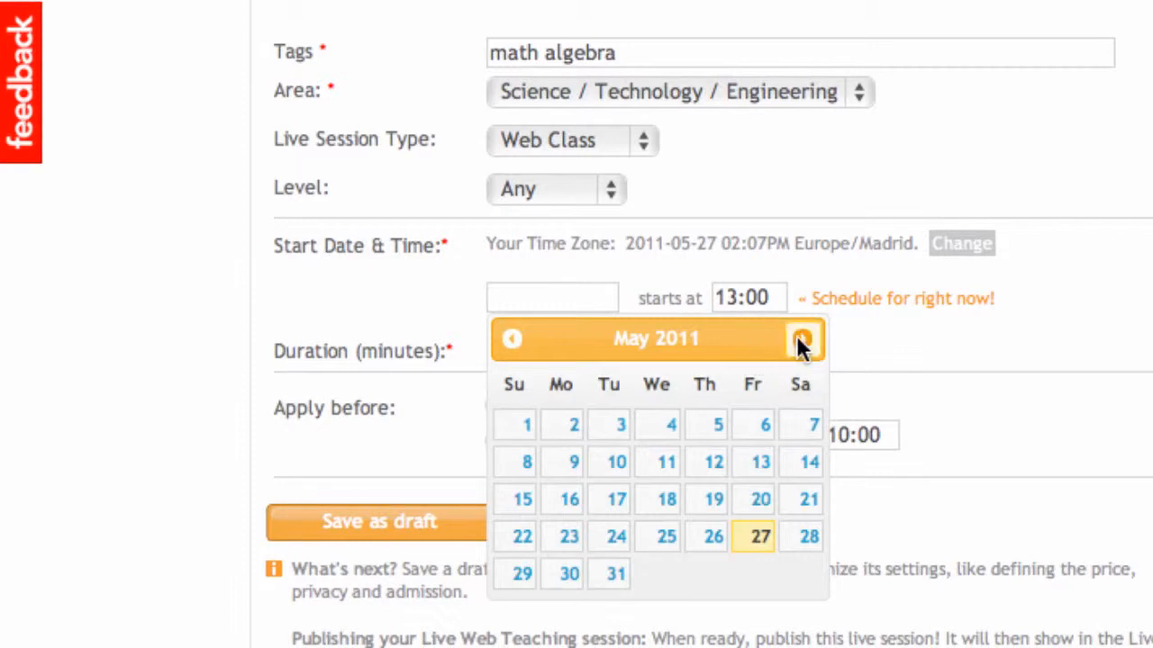
{"action": "left_click", "coordinate": [896, 330]}
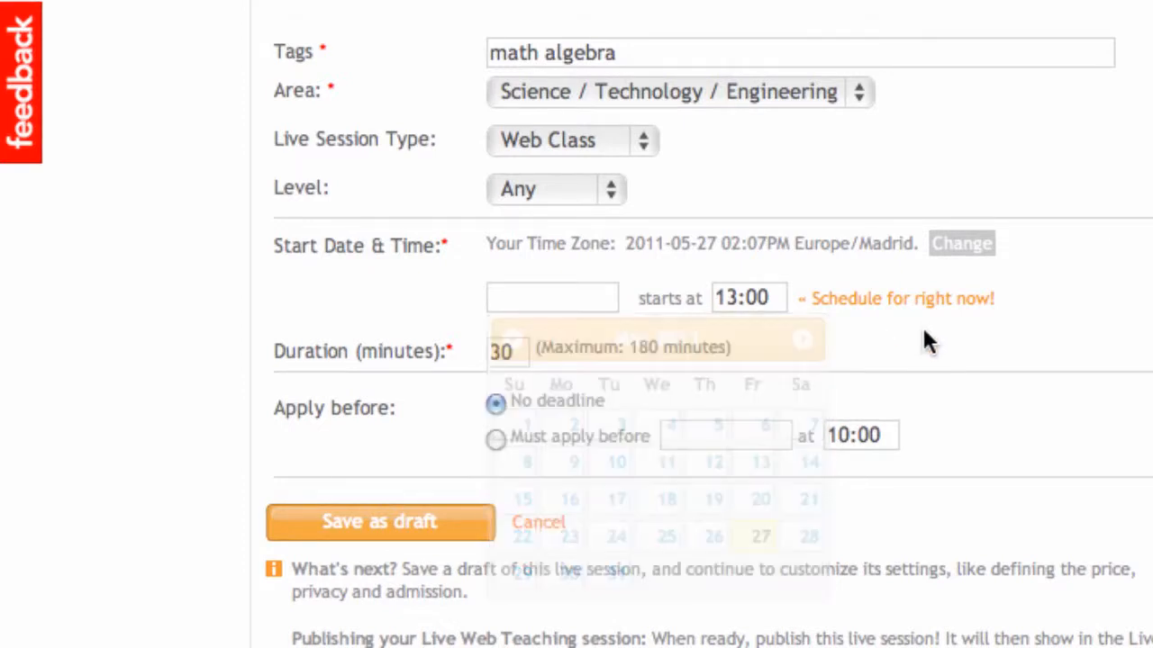
{"action": "left_click", "coordinate": [918, 304]}
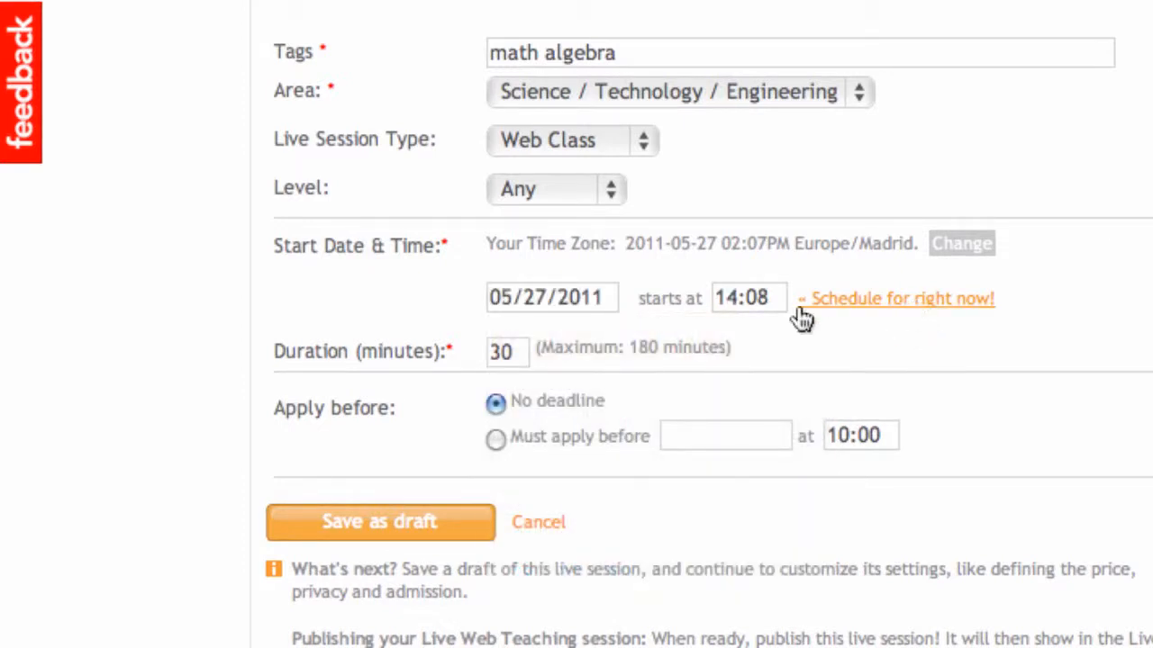
{"action": "left_click", "coordinate": [564, 294]}
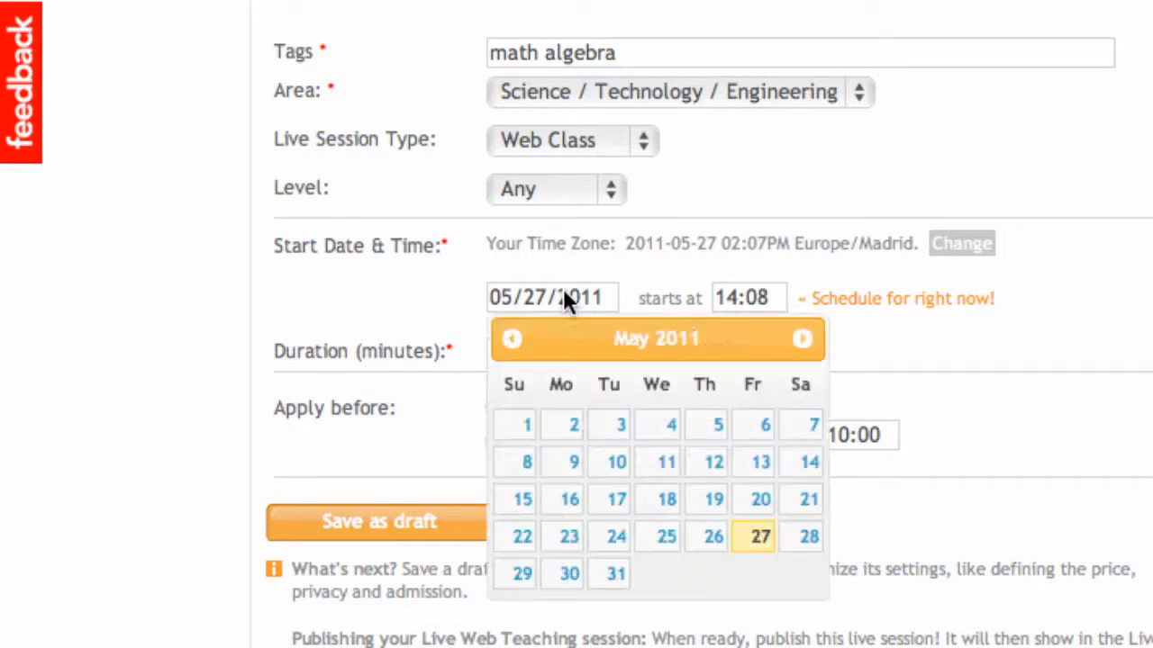
{"action": "left_click", "coordinate": [800, 343]}
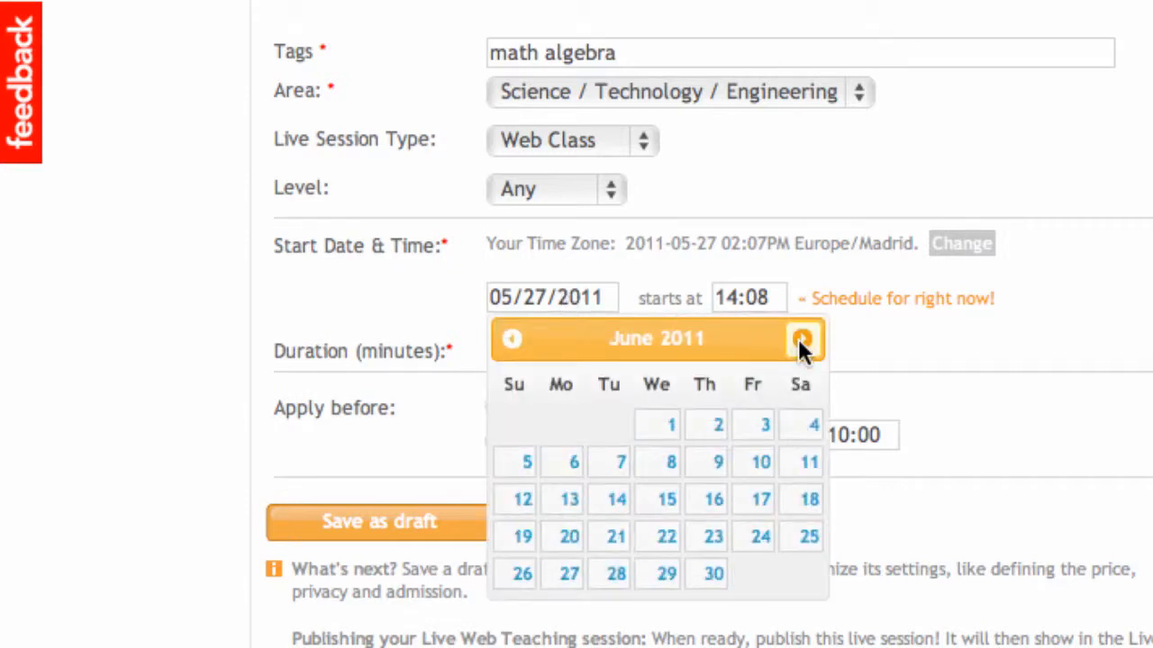
{"action": "left_click", "coordinate": [659, 437]}
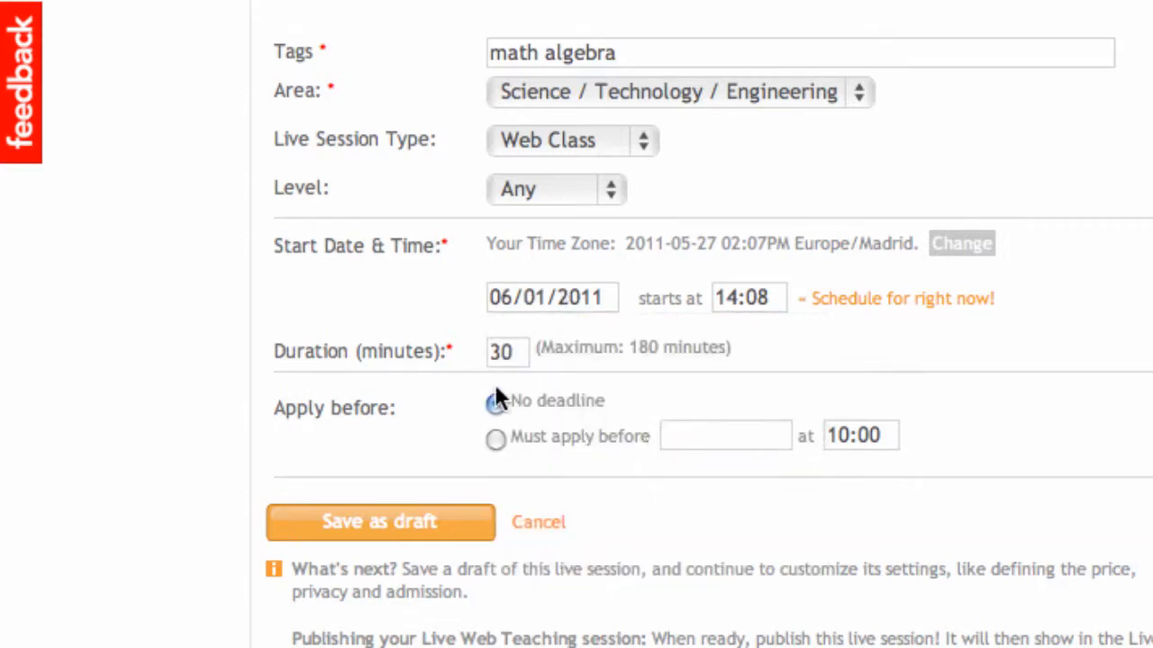
{"action": "left_click_drag", "start_coordinate": [513, 352], "coordinate": [482, 353]}
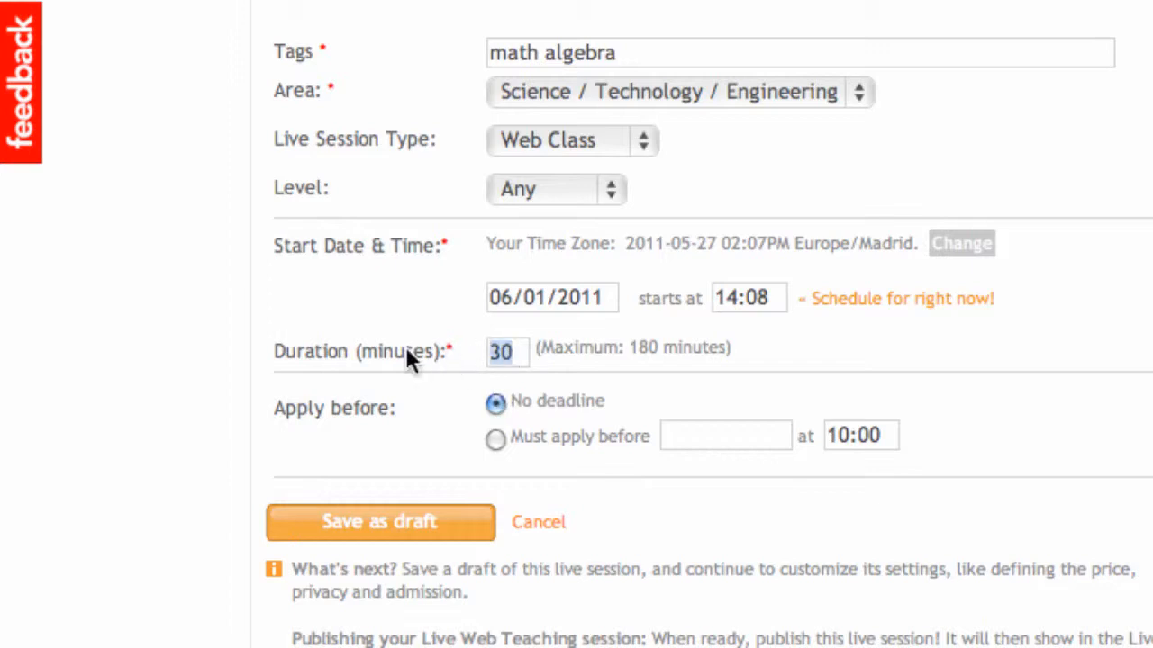
{"action": "type", "text": "60"}
Step: Require students to apply before 05/30/2011 and save the live session as a draft
{"action": "scroll", "coordinate": [350, 305], "scroll_direction": "down", "scroll_amount": 1}
{"action": "scroll", "coordinate": [351, 313], "scroll_direction": "down", "scroll_amount": 1}
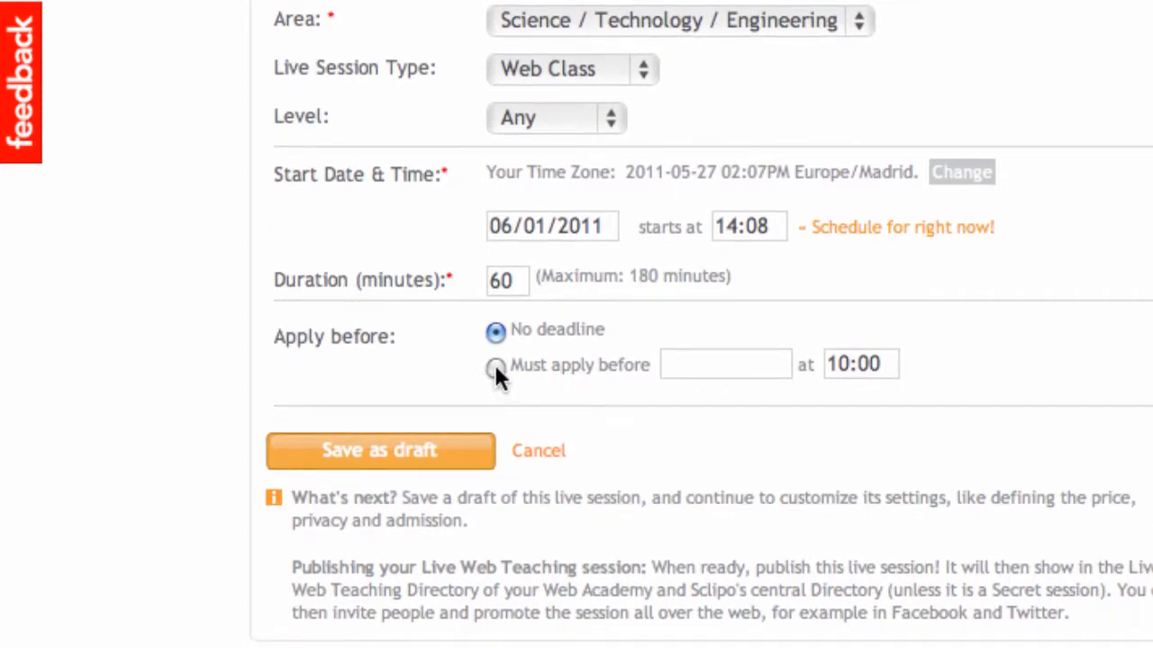
{"action": "left_click", "coordinate": [496, 370]}
{"action": "left_click", "coordinate": [721, 358]}
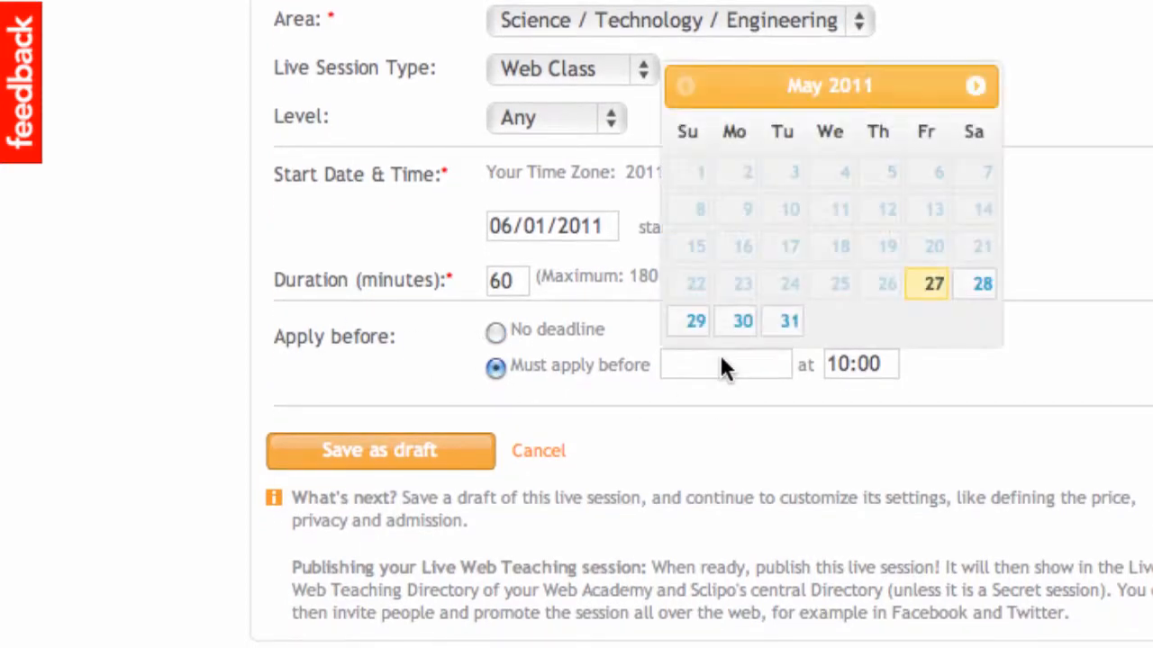
{"action": "left_click", "coordinate": [738, 327]}
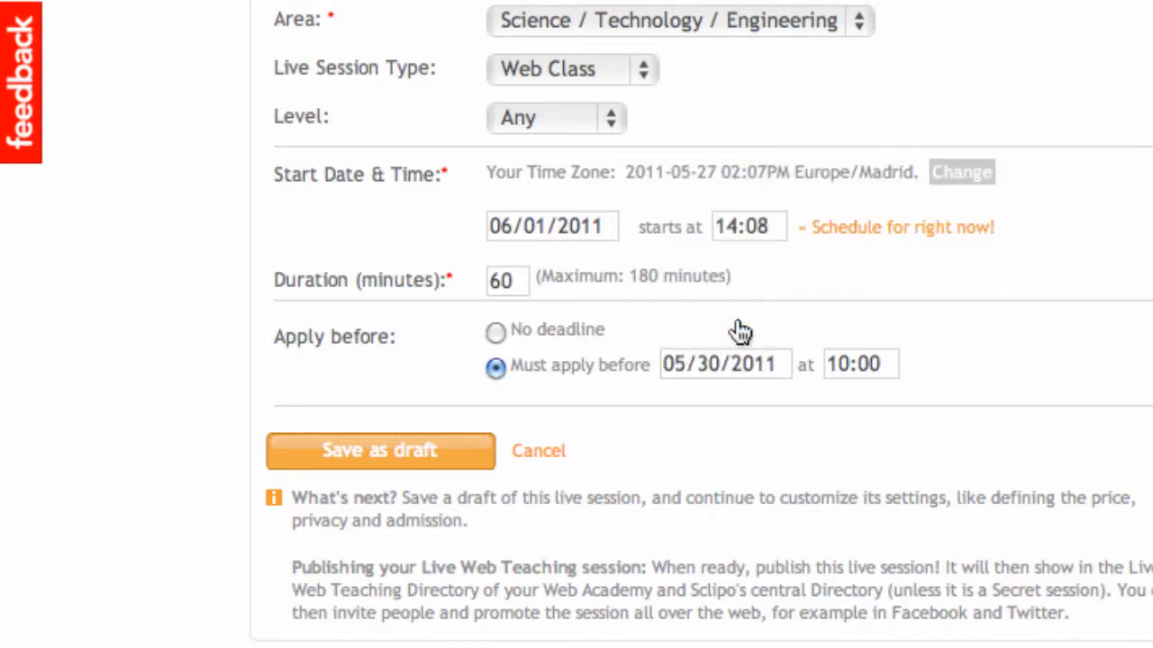
{"action": "scroll", "coordinate": [933, 331], "scroll_direction": "down", "scroll_amount": 1}
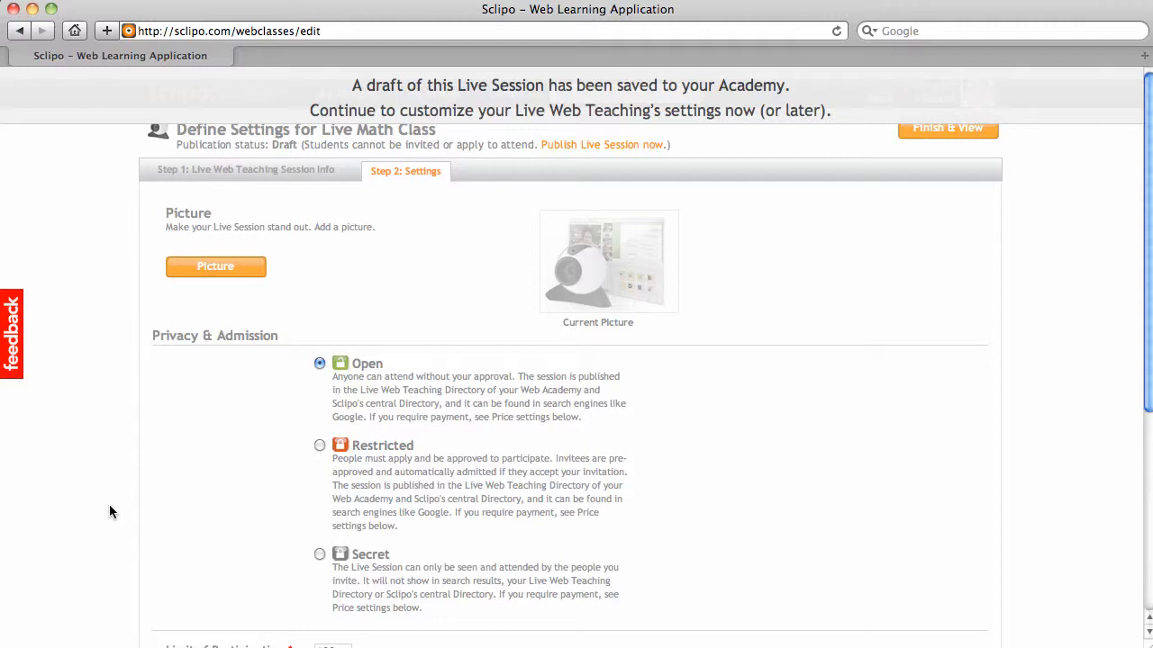
Step: Upload the sea_turtles image from the Sclipo folder as the live session's picture
{"action": "scroll", "coordinate": [109, 511], "scroll_direction": "down", "scroll_amount": 3}
{"action": "scroll", "coordinate": [109, 511], "scroll_direction": "up", "scroll_amount": 5}
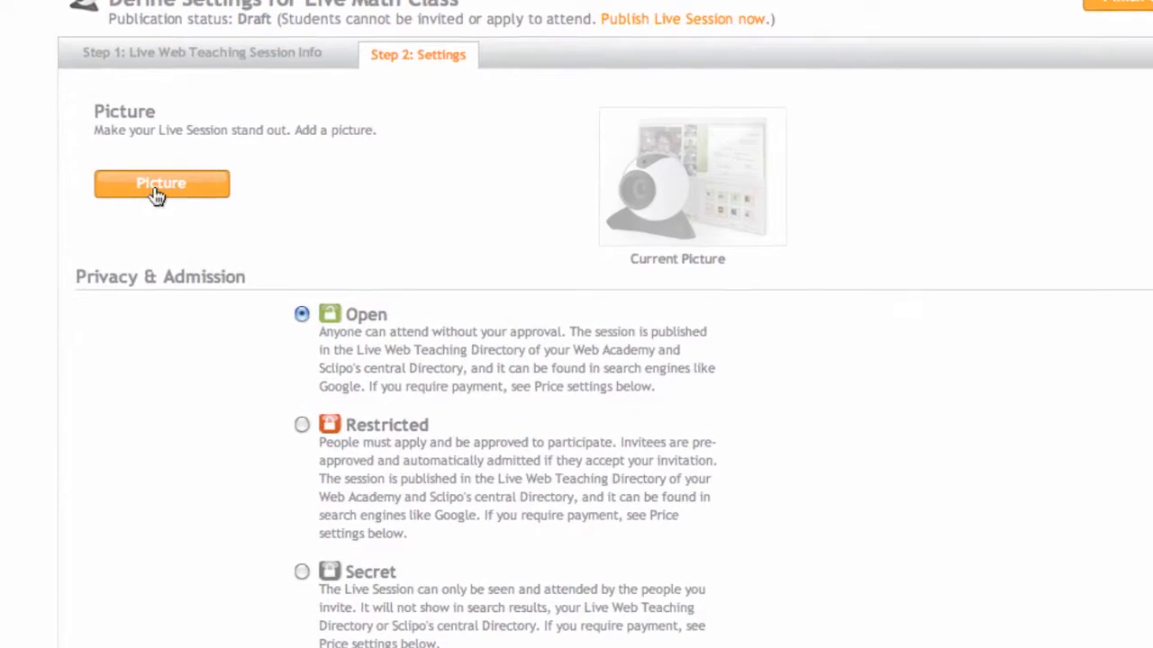
{"action": "left_click", "coordinate": [159, 185]}
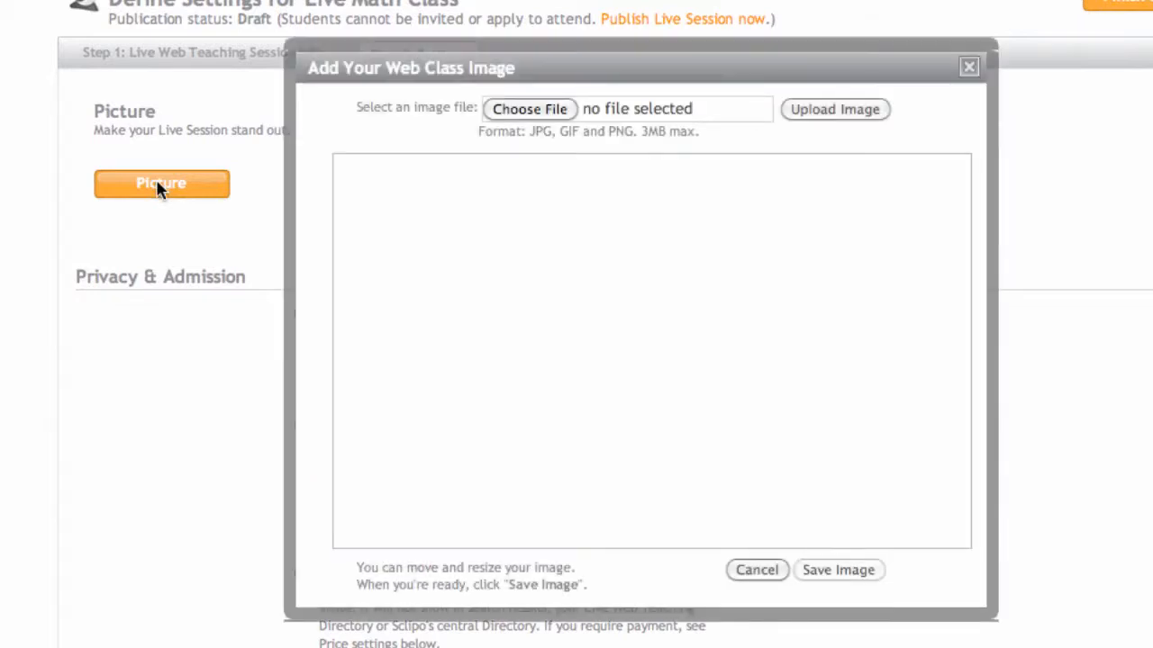
{"action": "left_click", "coordinate": [521, 107]}
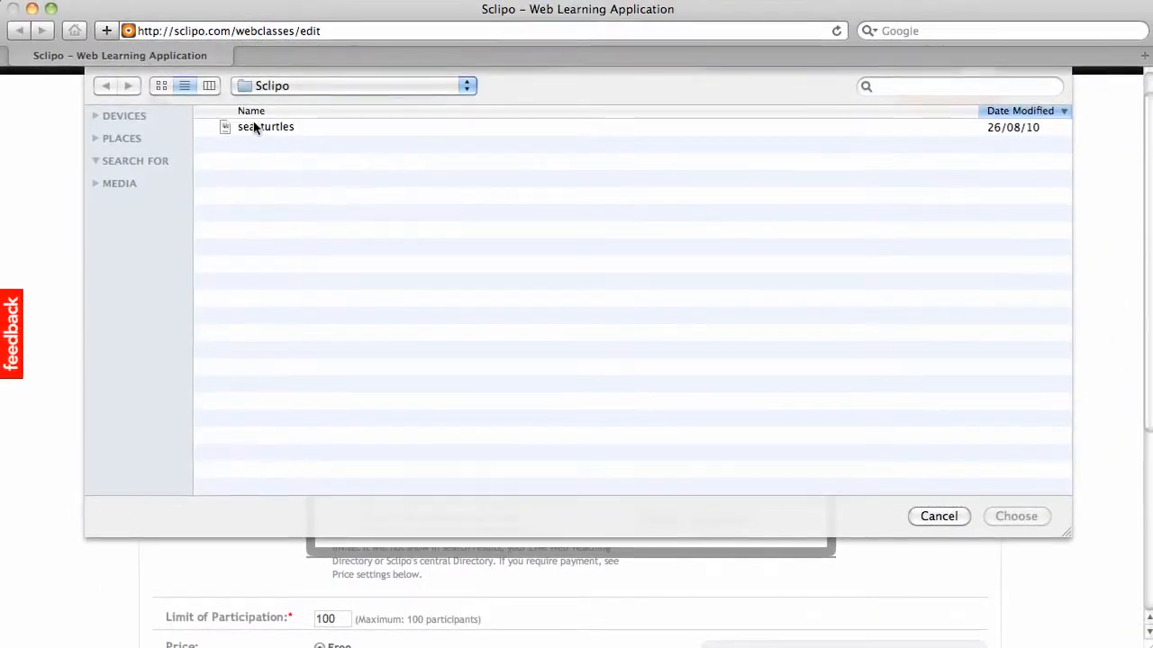
{"action": "left_click", "coordinate": [255, 129]}
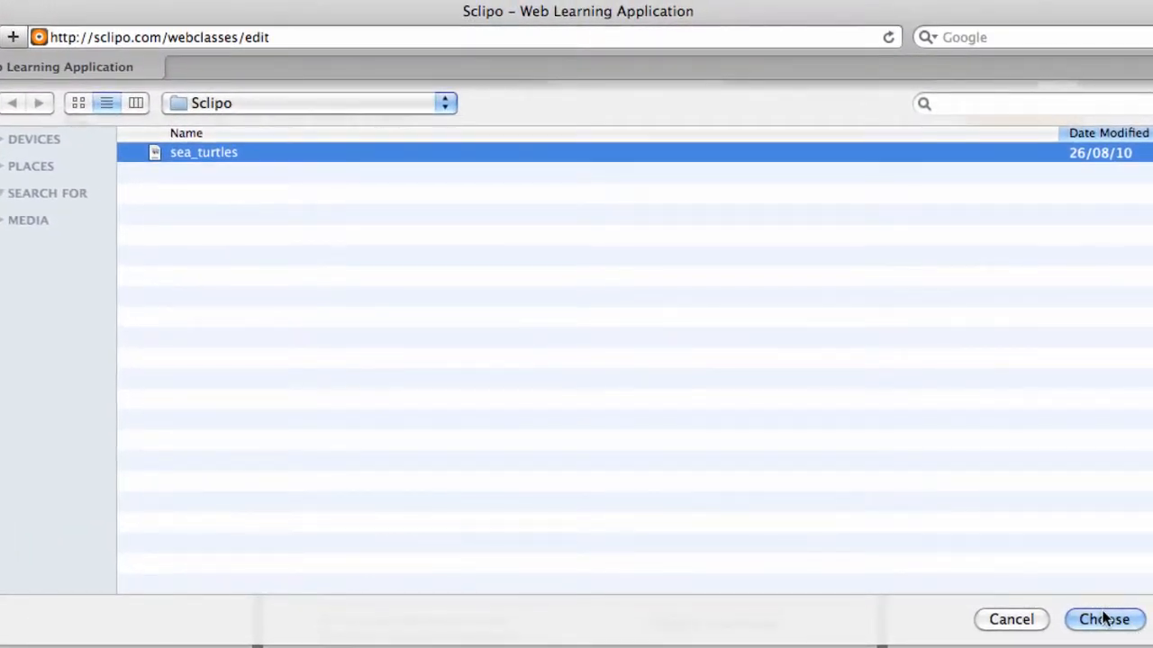
{"action": "left_click", "coordinate": [1104, 617]}
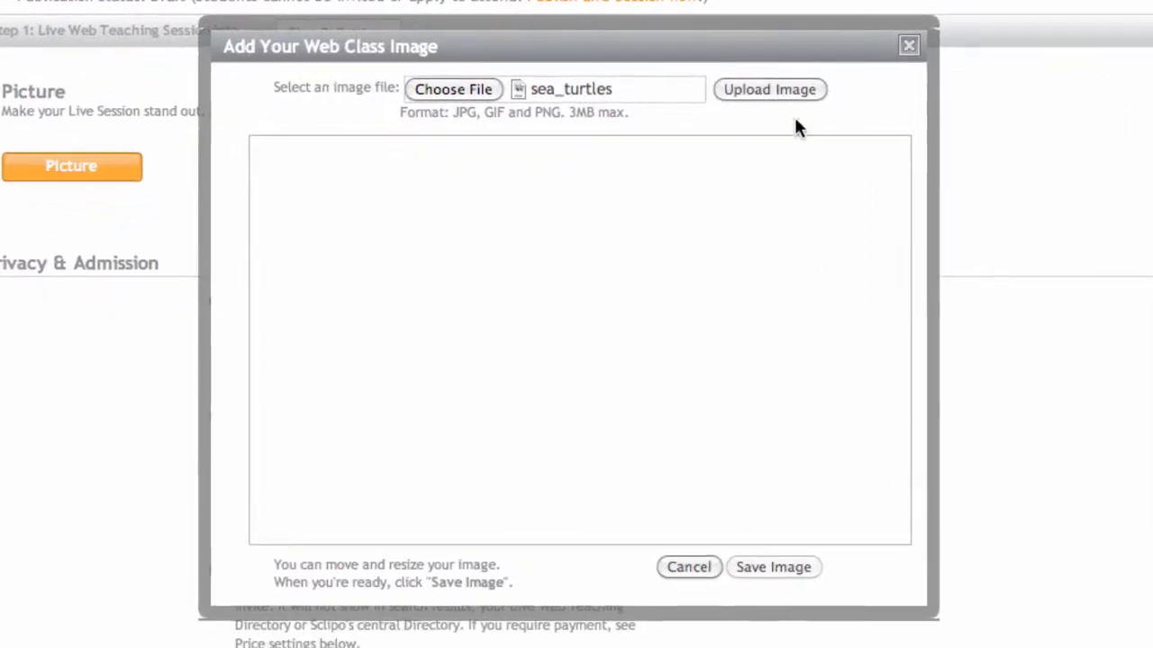
{"action": "left_click", "coordinate": [789, 88]}
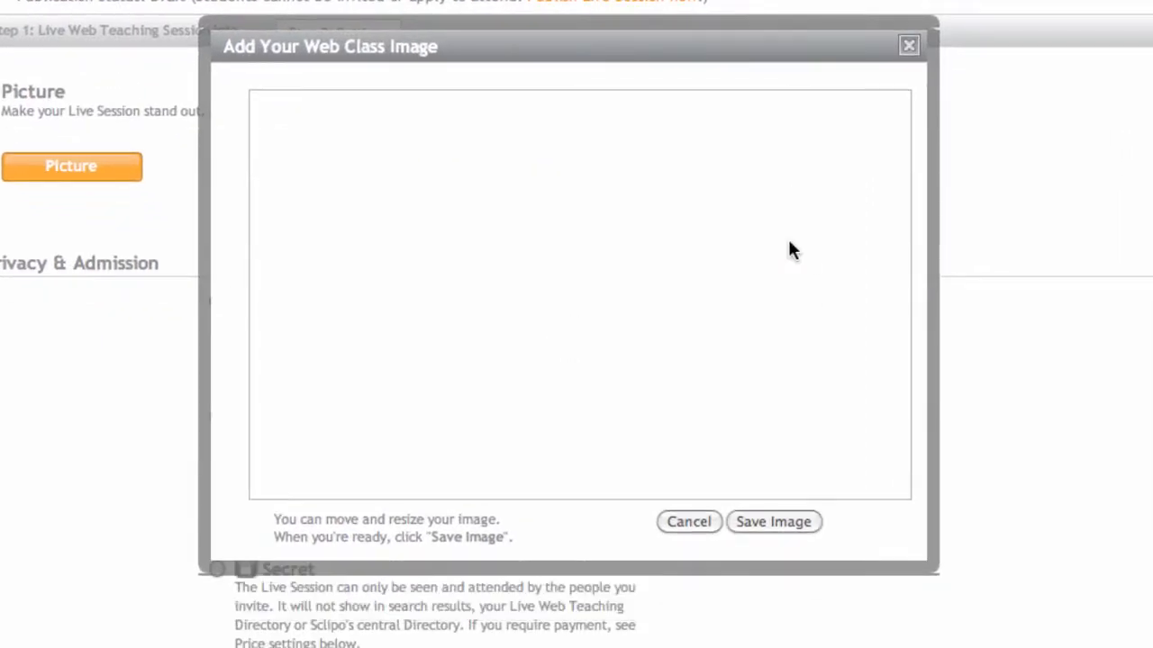
Step: Move and enlarge the crop frame so it encloses the whole turtle, and save the picture
{"action": "left_click_drag", "start_coordinate": [586, 219], "coordinate": [540, 154]}
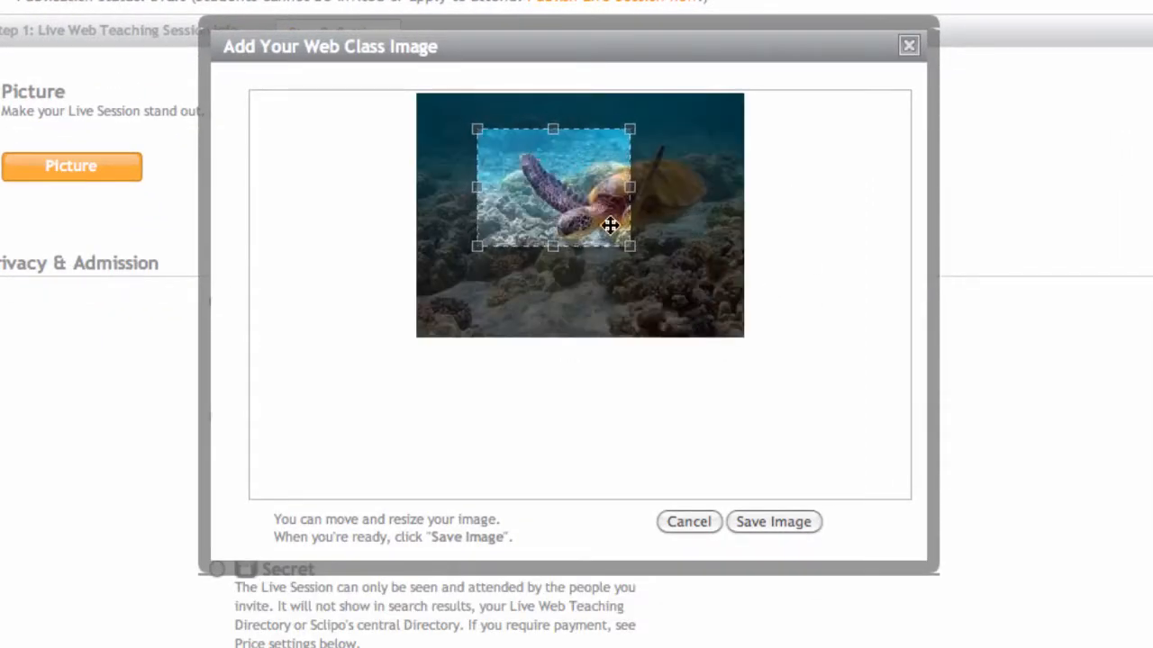
{"action": "left_click_drag", "start_coordinate": [630, 245], "coordinate": [707, 305]}
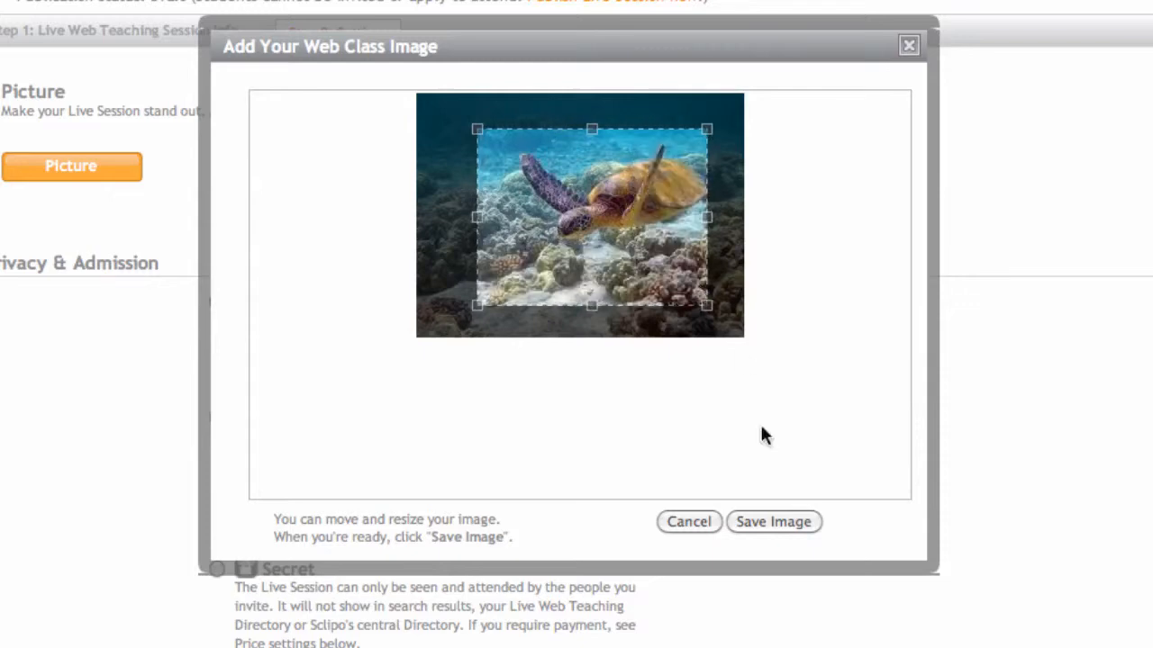
{"action": "left_click", "coordinate": [767, 522]}
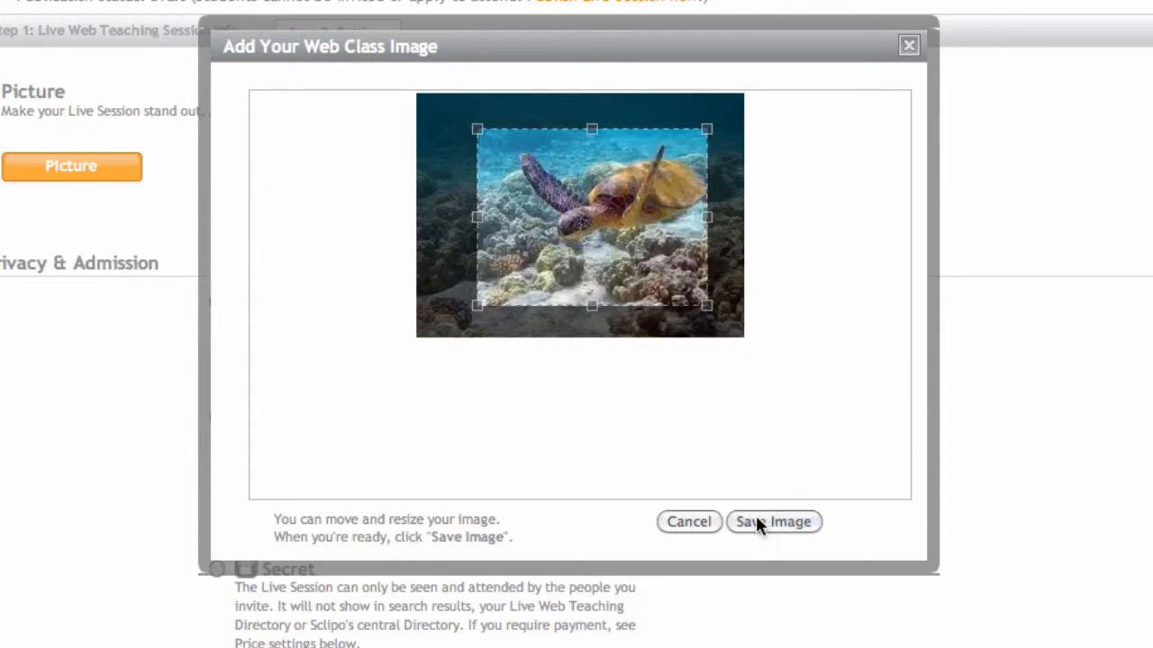
Step: Save the cropped turtle picture and set the session's privacy and admission to Open
{"action": "left_click", "coordinate": [757, 523]}
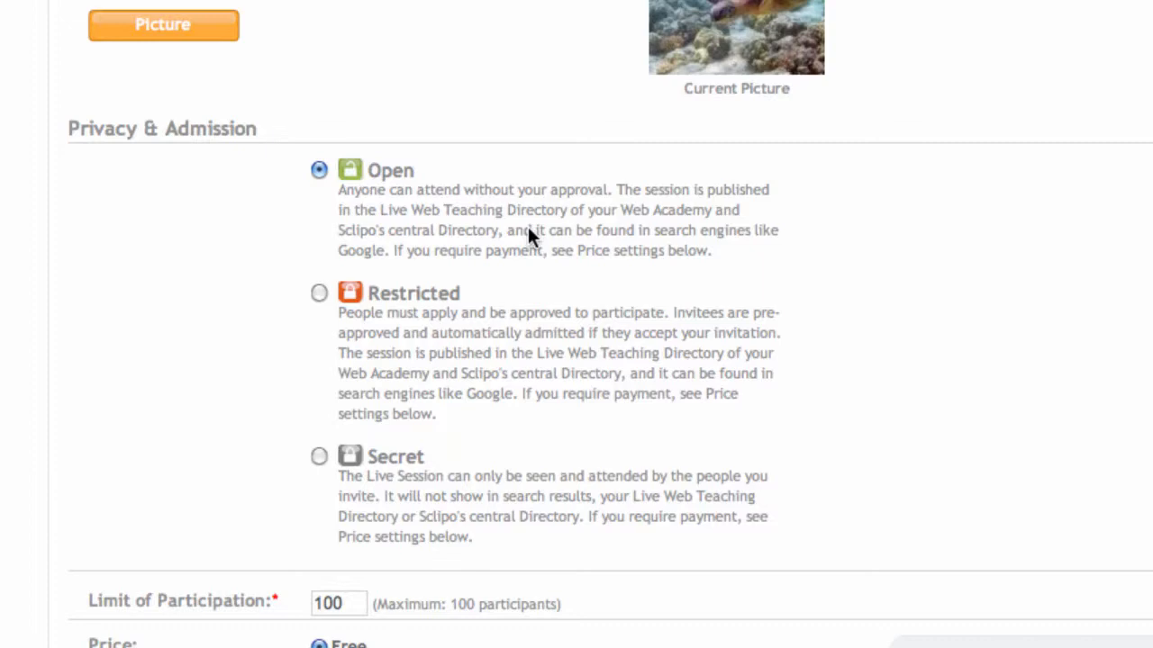
{"action": "left_click", "coordinate": [319, 294]}
{"action": "left_click", "coordinate": [321, 458]}
{"action": "left_click", "coordinate": [318, 171]}
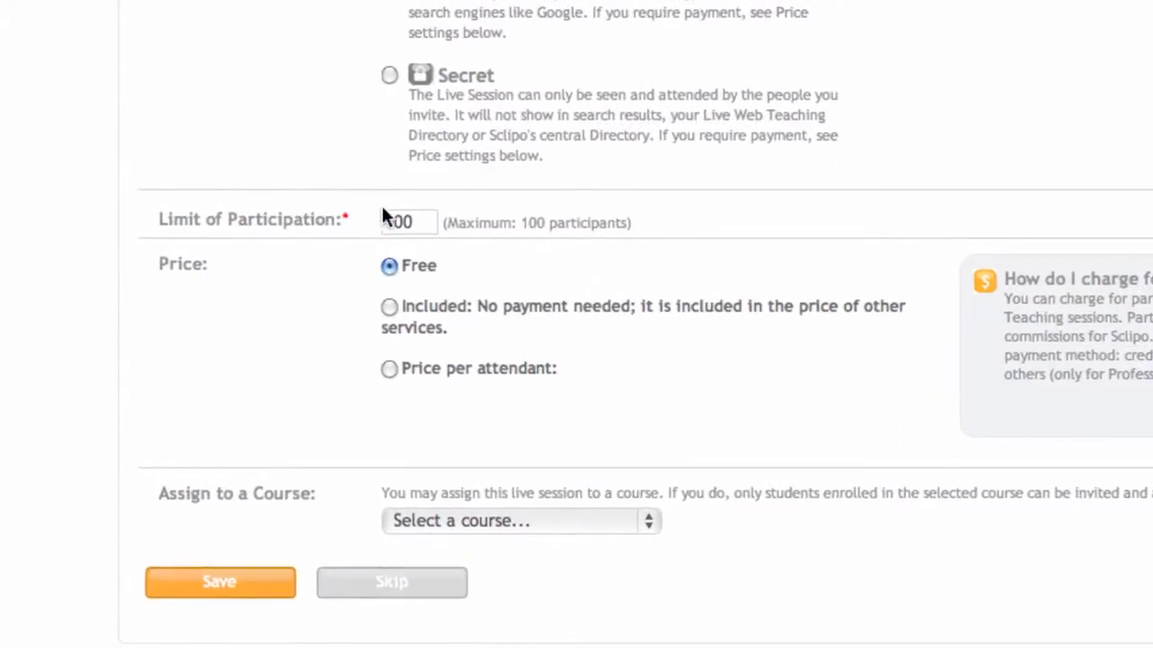
Step: Limit participation to 30 and charge a price of 20 USD per attendant
{"action": "double_click", "coordinate": [401, 225]}
{"action": "type", "text": "30"}
{"action": "scroll", "coordinate": [164, 423], "scroll_direction": "down", "scroll_amount": 2}
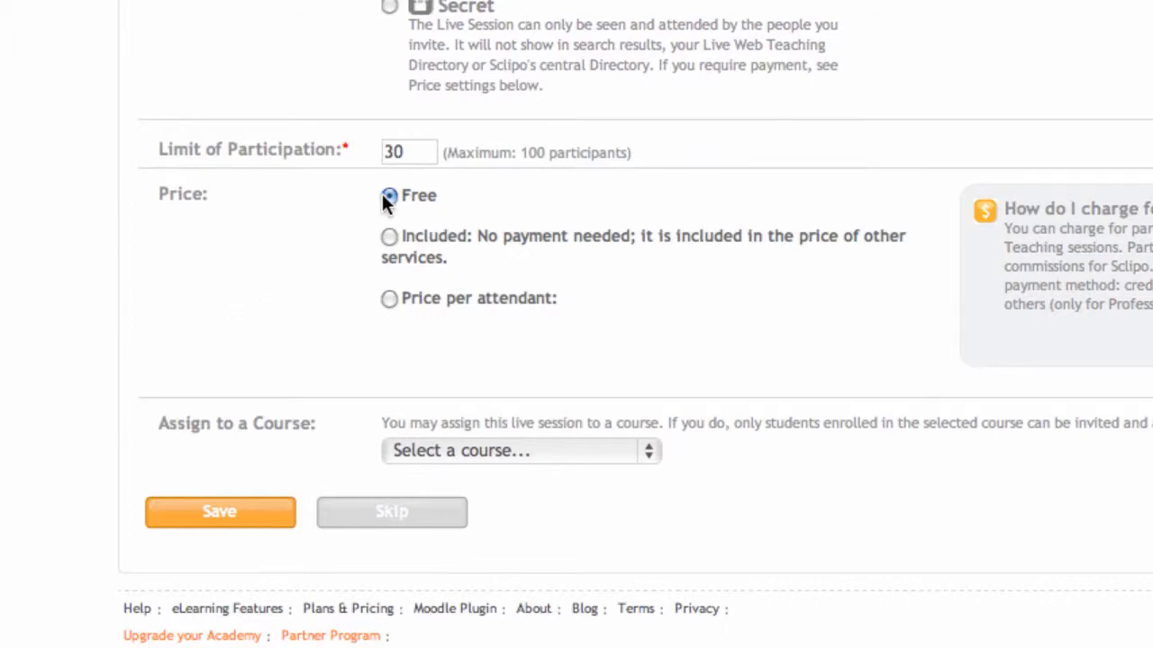
{"action": "left_click", "coordinate": [390, 238]}
{"action": "left_click", "coordinate": [388, 298]}
{"action": "scroll", "coordinate": [274, 299], "scroll_direction": "down", "scroll_amount": 3}
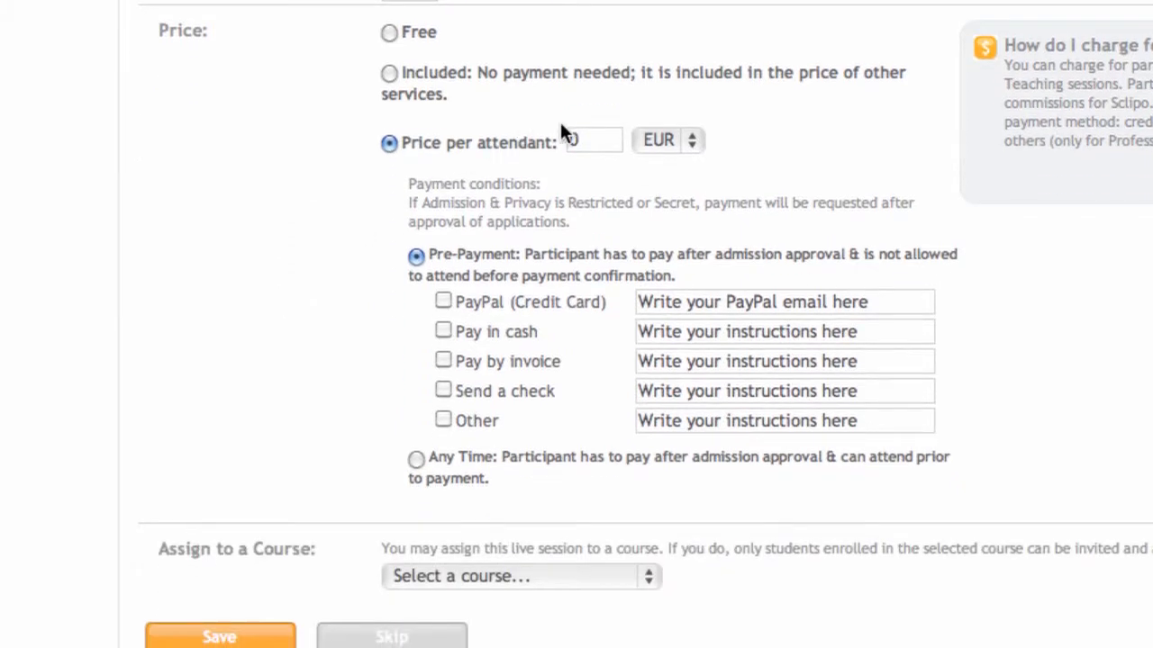
{"action": "double_click", "coordinate": [590, 146]}
{"action": "type", "text": "20"}
{"action": "left_click", "coordinate": [681, 138]}
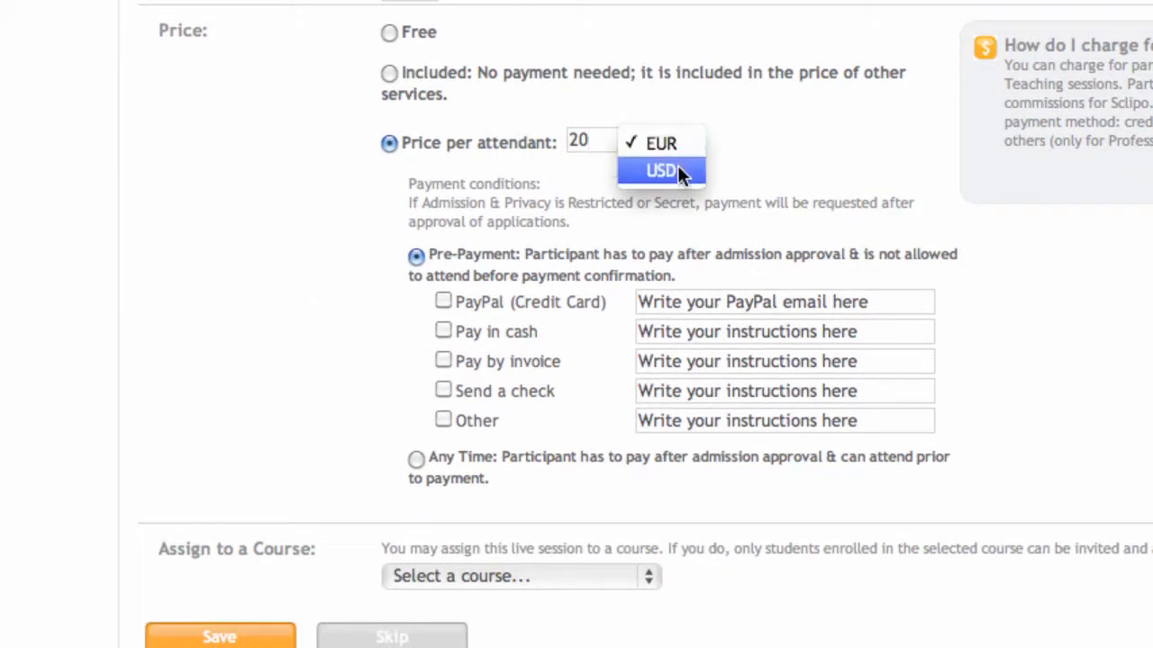
{"action": "left_click", "coordinate": [679, 170]}
Step: Require pre-payment and accept PayPal (Credit Card) and Send a check as payment methods
{"action": "scroll", "coordinate": [235, 253], "scroll_direction": "down", "scroll_amount": 3}
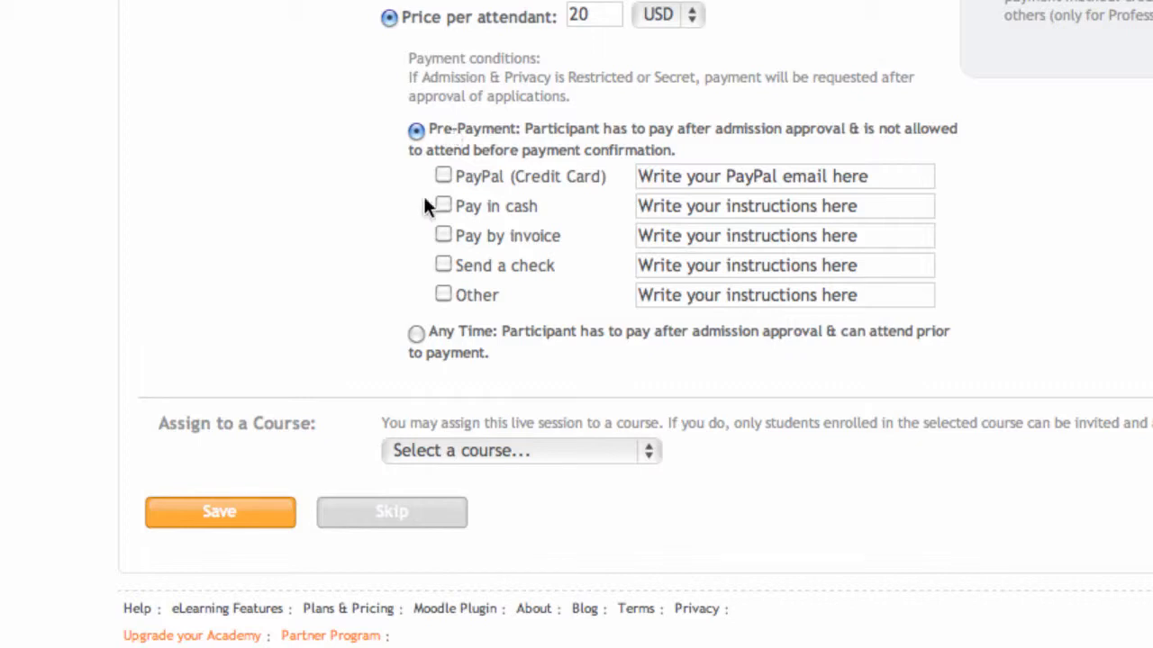
{"action": "left_click", "coordinate": [415, 334]}
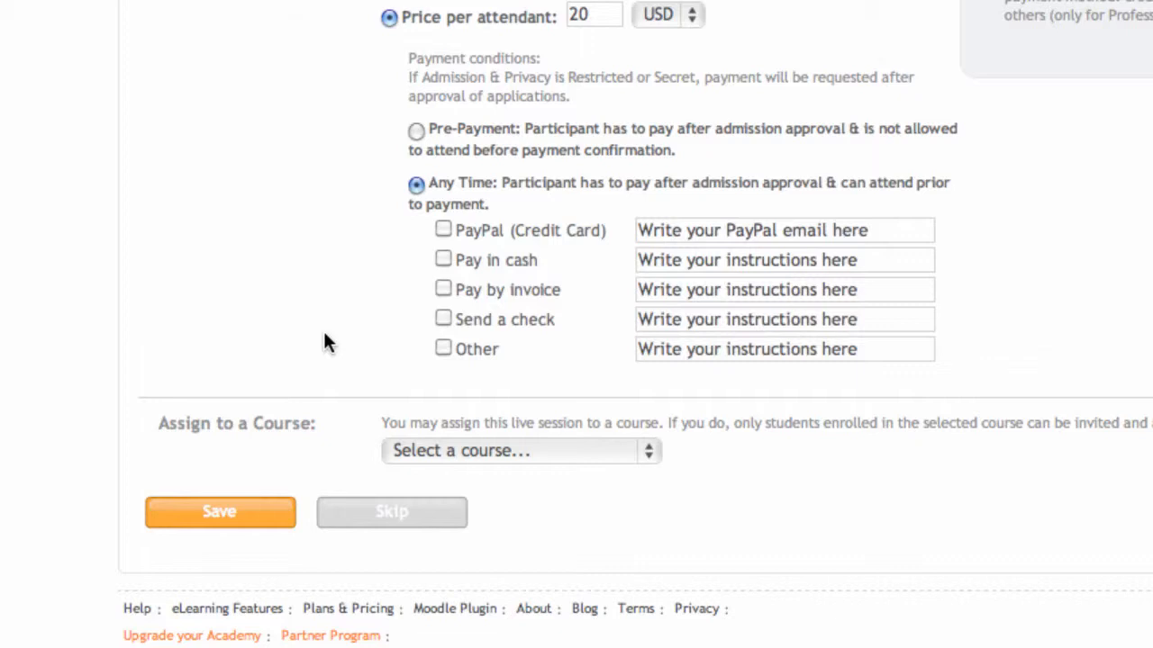
{"action": "left_click", "coordinate": [415, 132]}
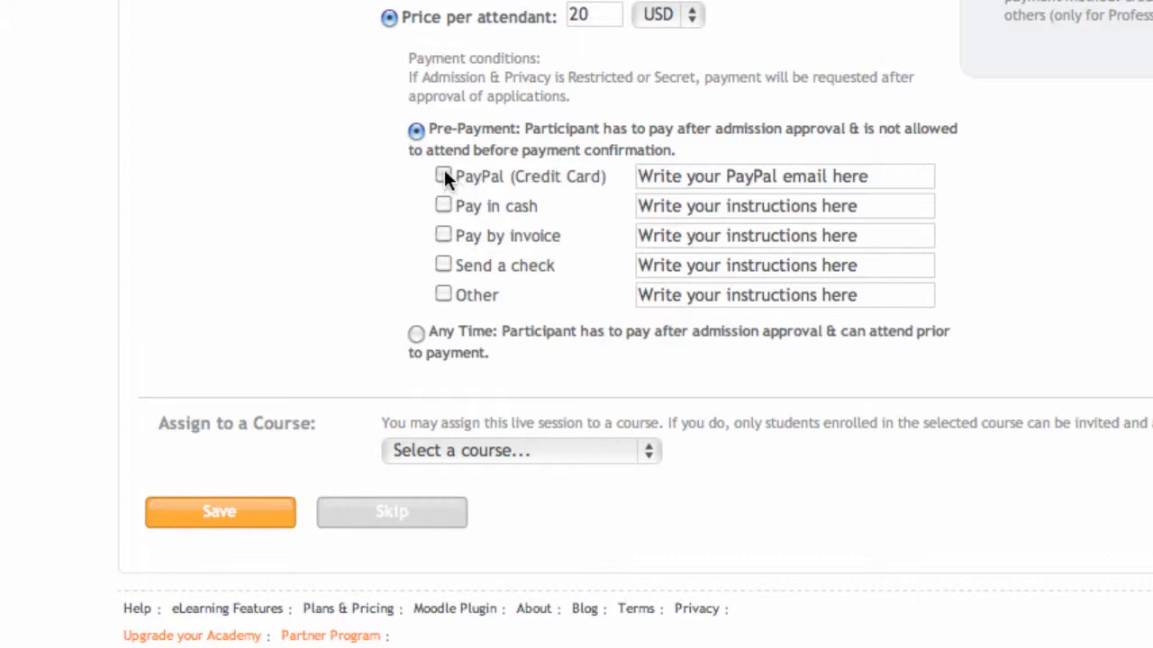
{"action": "left_click", "coordinate": [442, 263]}
Step: Fill in the PayPal email for receiving the attendants' payments
{"action": "left_click", "coordinate": [702, 175]}
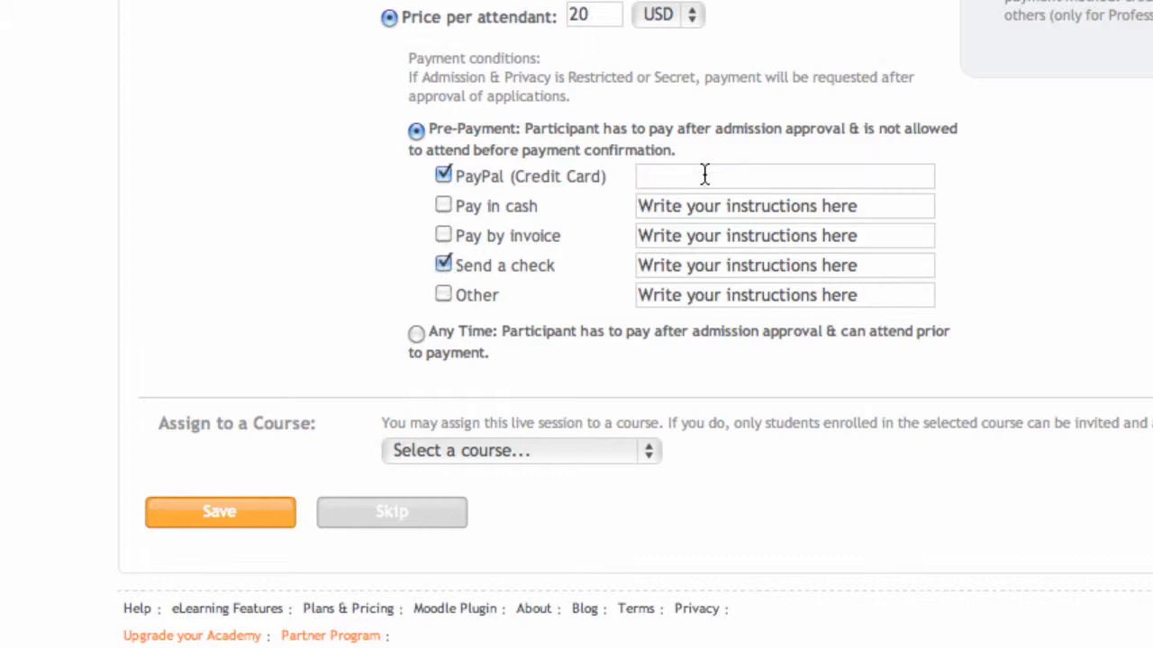
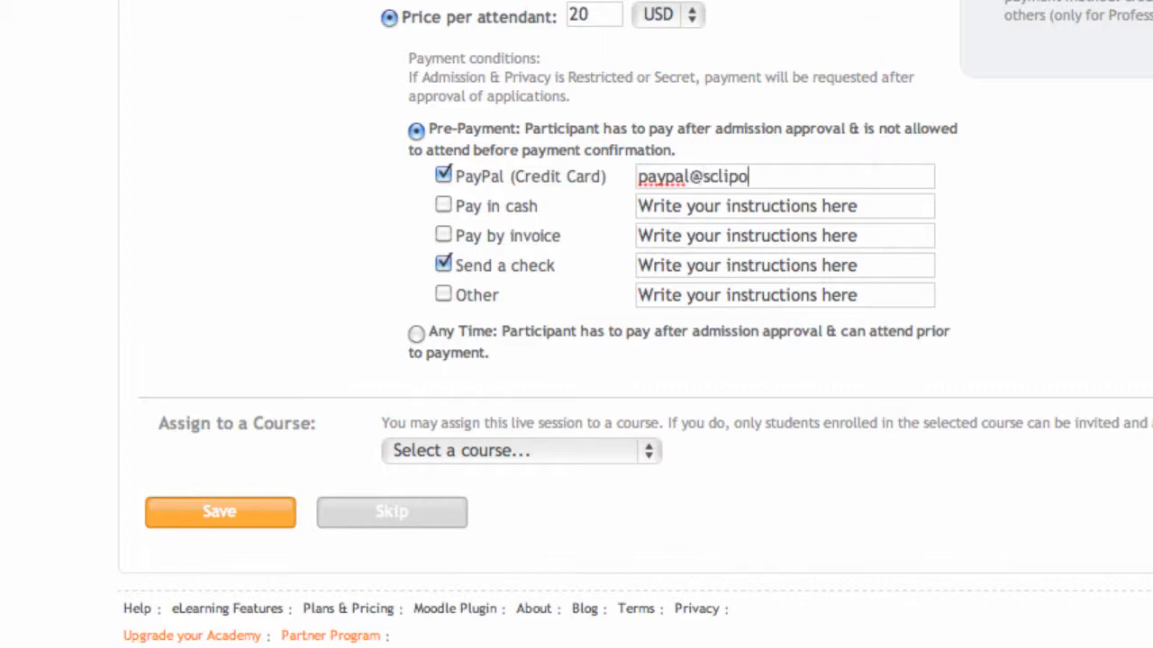
Step: Enter "send check to address abc" as the instructions for paying by check
{"action": "left_click", "coordinate": [672, 274]}
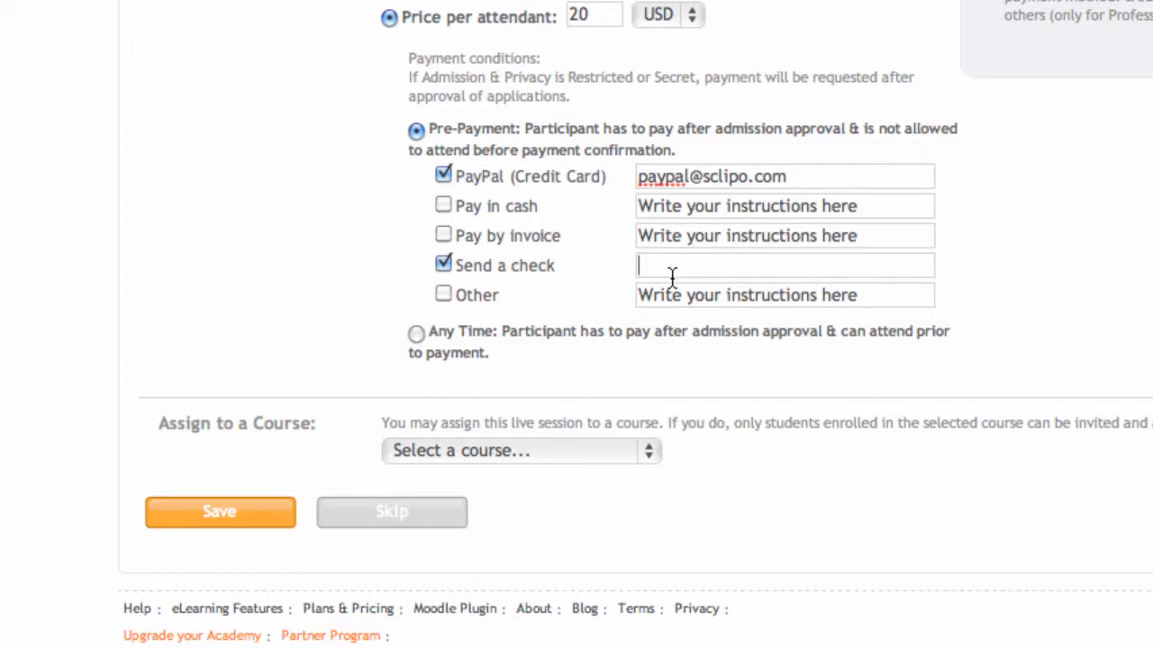
{"action": "type", "text": "s"}
{"action": "type", "text": "end che"}
{"action": "type", "text": "ck"}
{"action": "key", "text": "BackSpace"}
{"action": "type", "text": "k to address abc"}
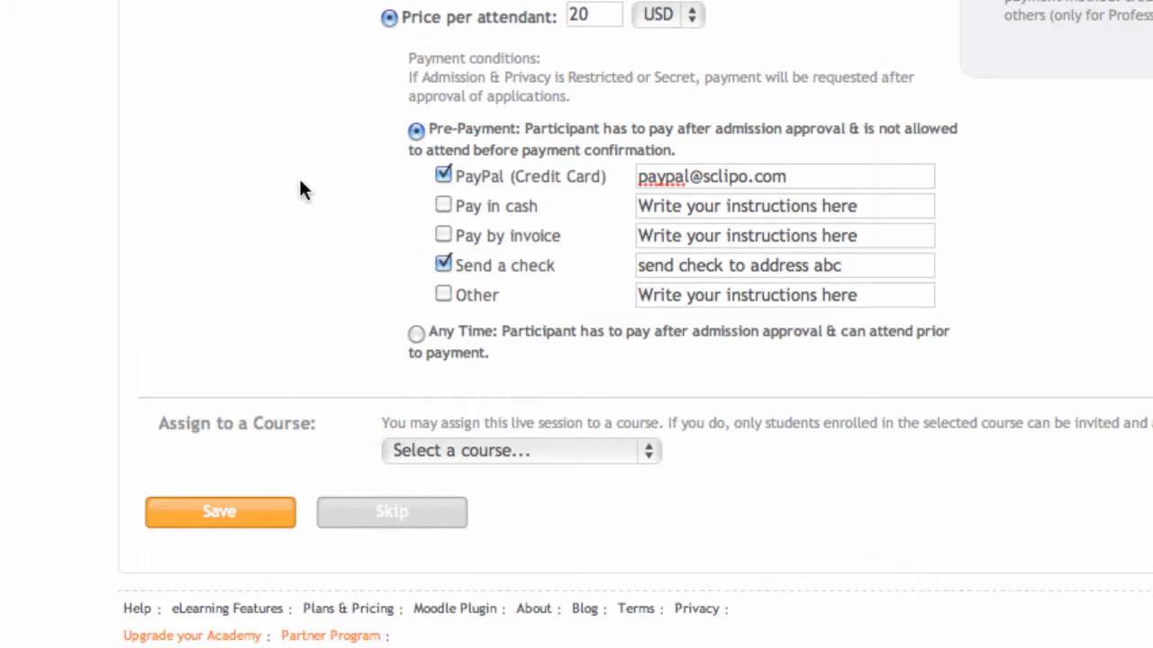
Step: View the courses that the live session can be assigned to, without choosing one
{"action": "scroll", "coordinate": [302, 189], "scroll_direction": "up", "scroll_amount": 1}
{"action": "scroll", "coordinate": [302, 189], "scroll_direction": "down", "scroll_amount": 1}
{"action": "left_click", "coordinate": [456, 452]}
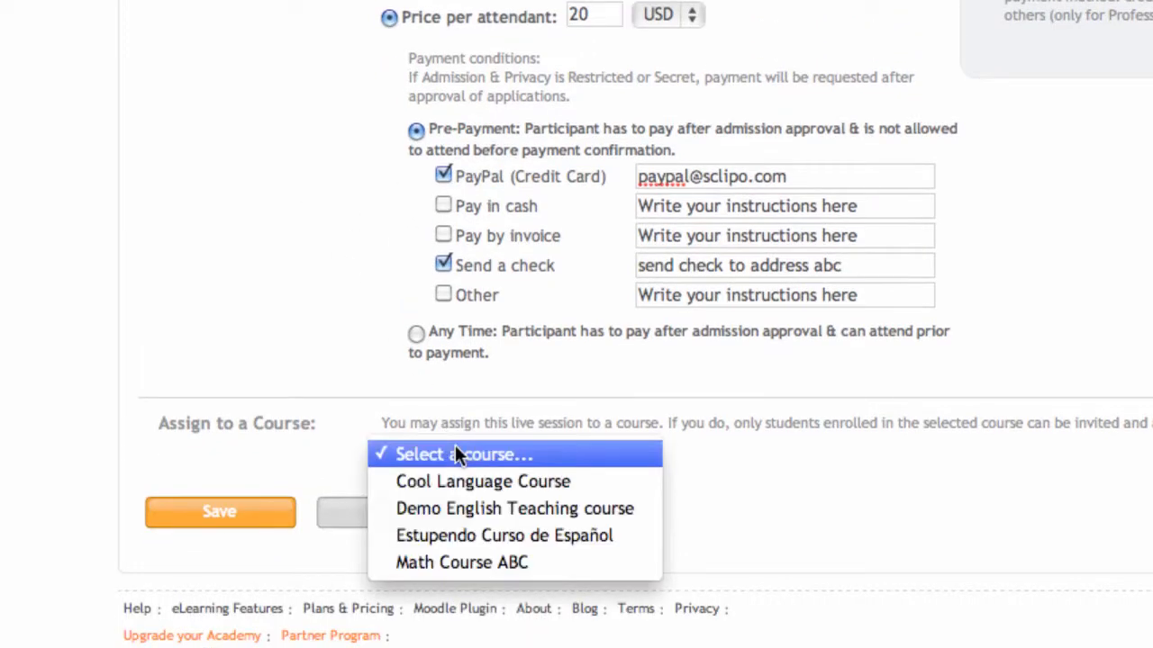
{"action": "left_click", "coordinate": [290, 324]}
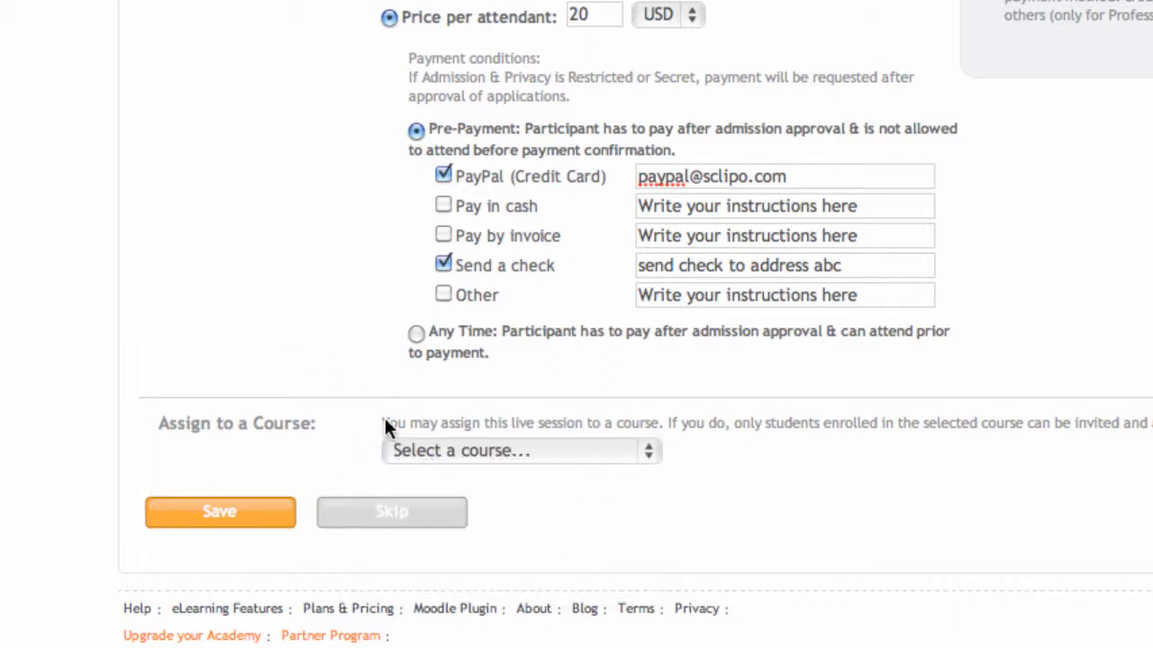
Step: Save the session settings with no course assigned
{"action": "scroll", "coordinate": [678, 552], "scroll_direction": "up", "scroll_amount": 5}
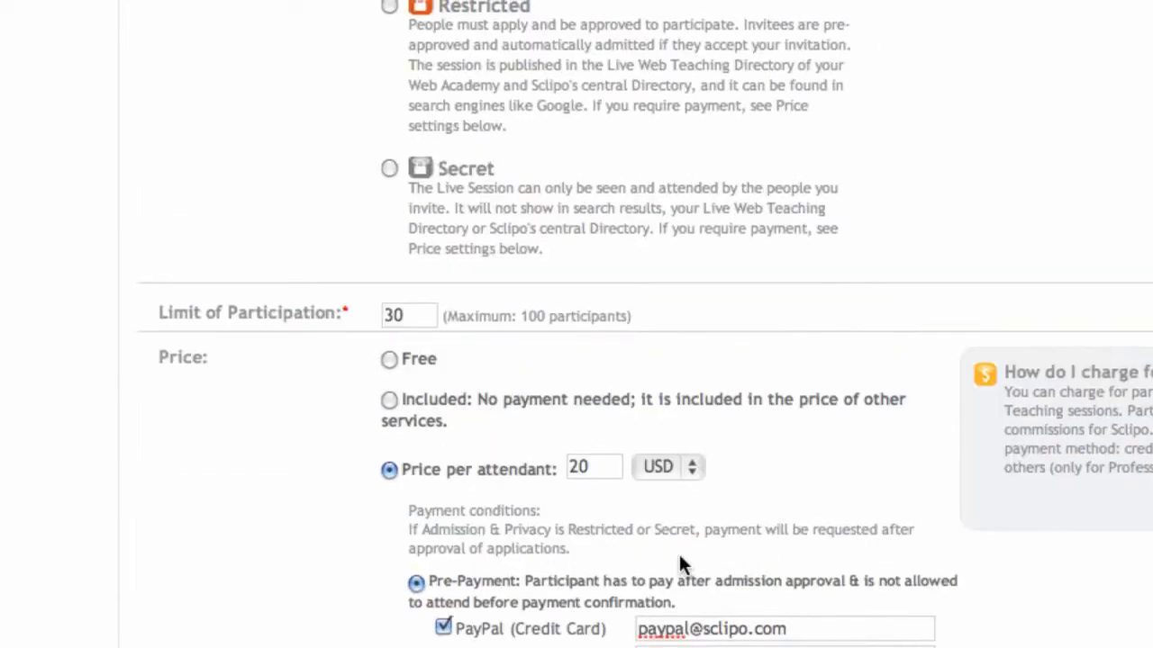
{"action": "scroll", "coordinate": [678, 552], "scroll_direction": "down", "scroll_amount": 5}
{"action": "left_click", "coordinate": [226, 509]}
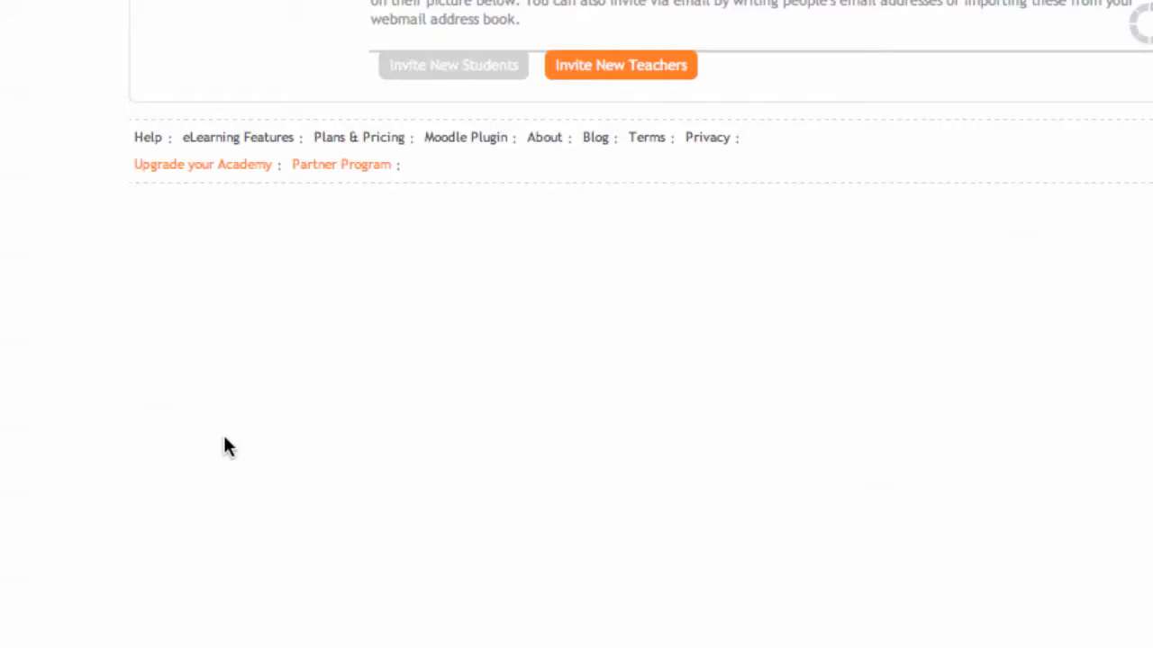
Step: Finish the invitation step without inviting anyone and open the academy's list of all live sessions
{"action": "scroll", "coordinate": [222, 441], "scroll_direction": "up", "scroll_amount": 10}
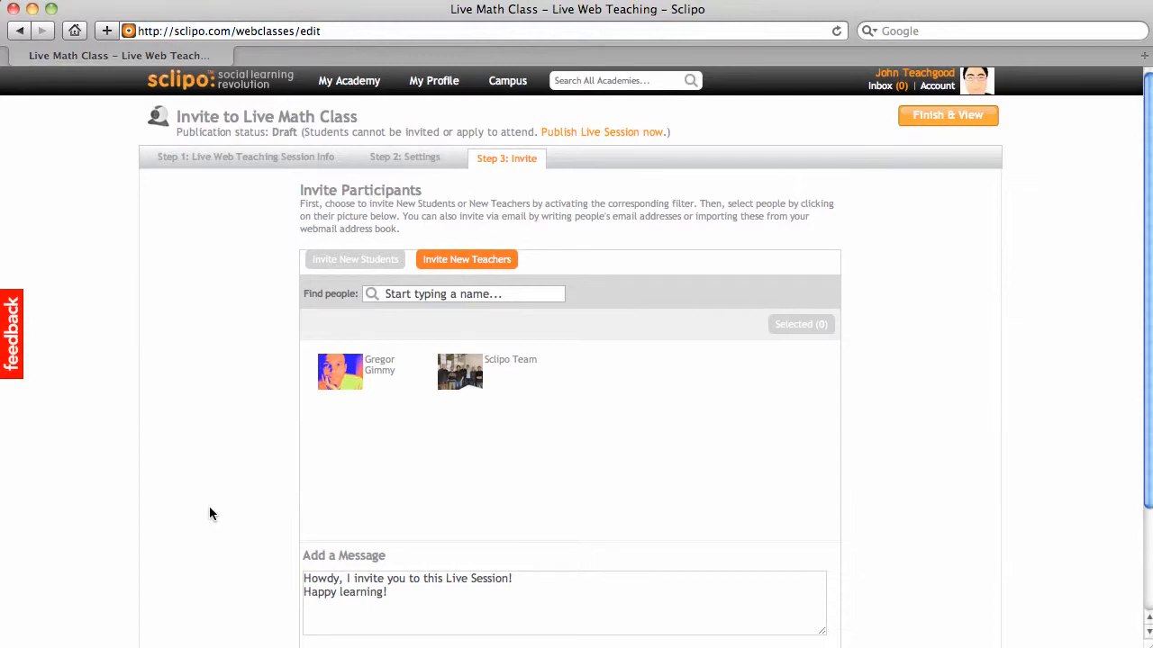
{"action": "left_click", "coordinate": [351, 261]}
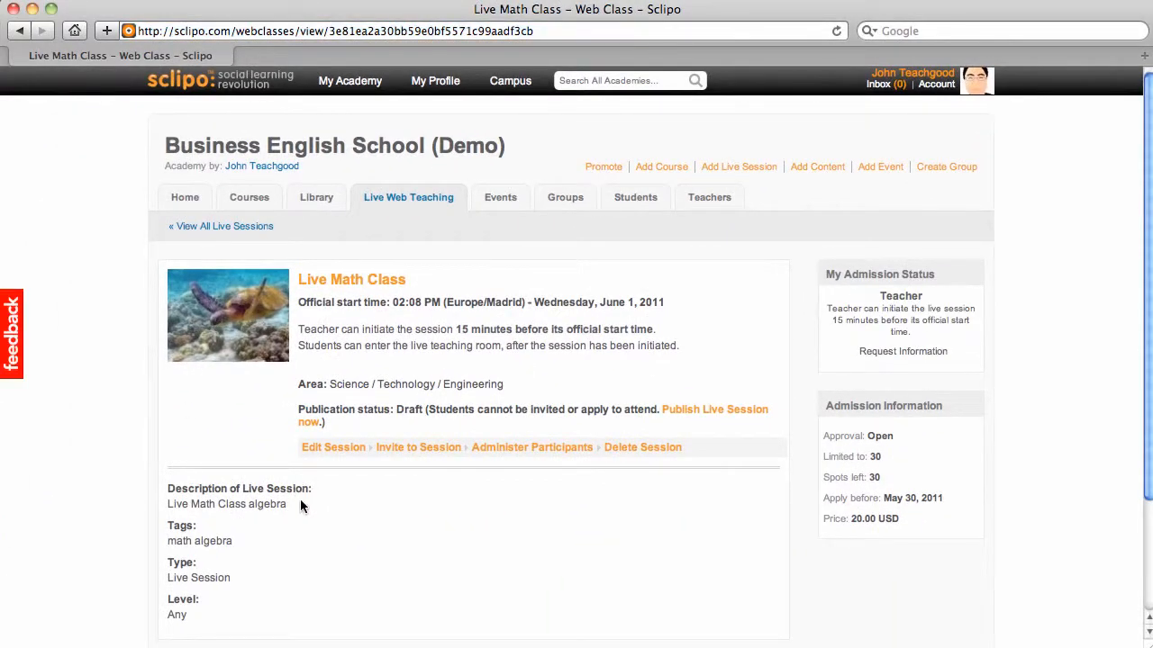
{"action": "scroll", "coordinate": [301, 502], "scroll_direction": "down", "scroll_amount": 3}
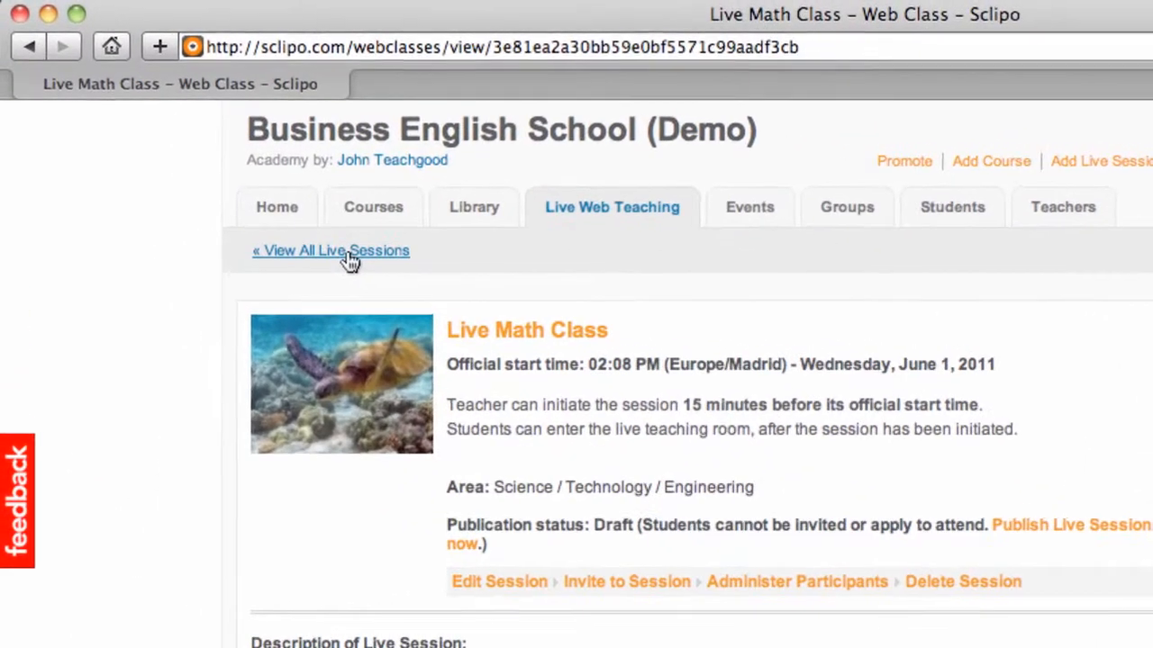
{"action": "left_click", "coordinate": [236, 168]}
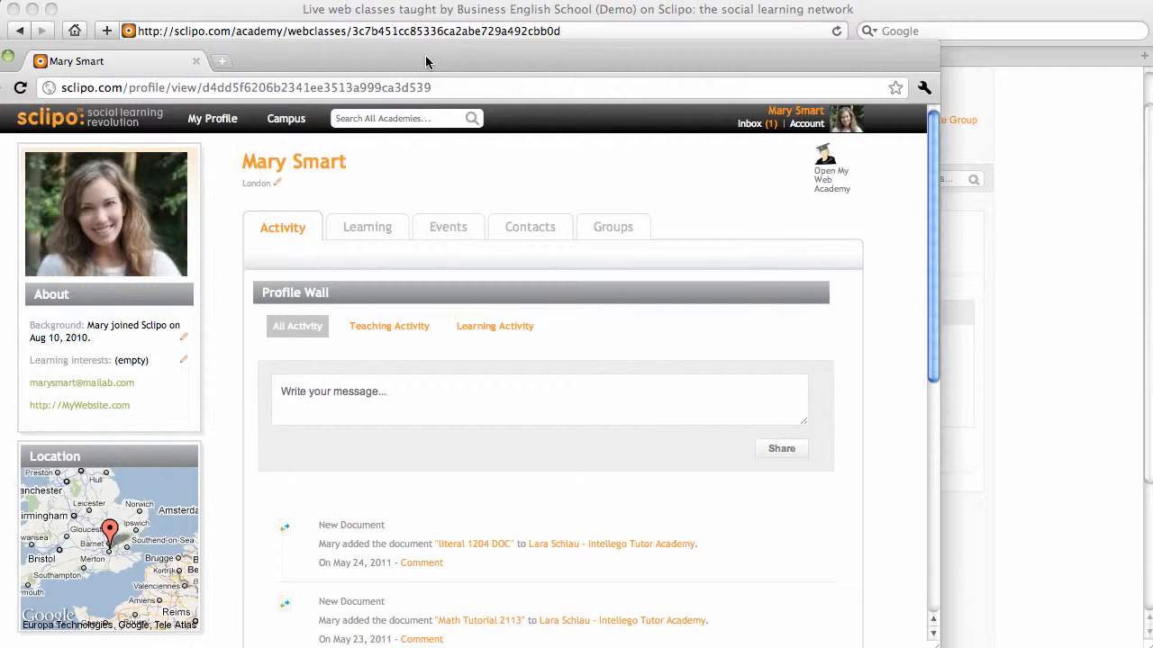
Step: Copy the academy's live sessions page address and open it in the student's Chrome window
{"action": "left_click_drag", "start_coordinate": [425, 55], "coordinate": [553, 76]}
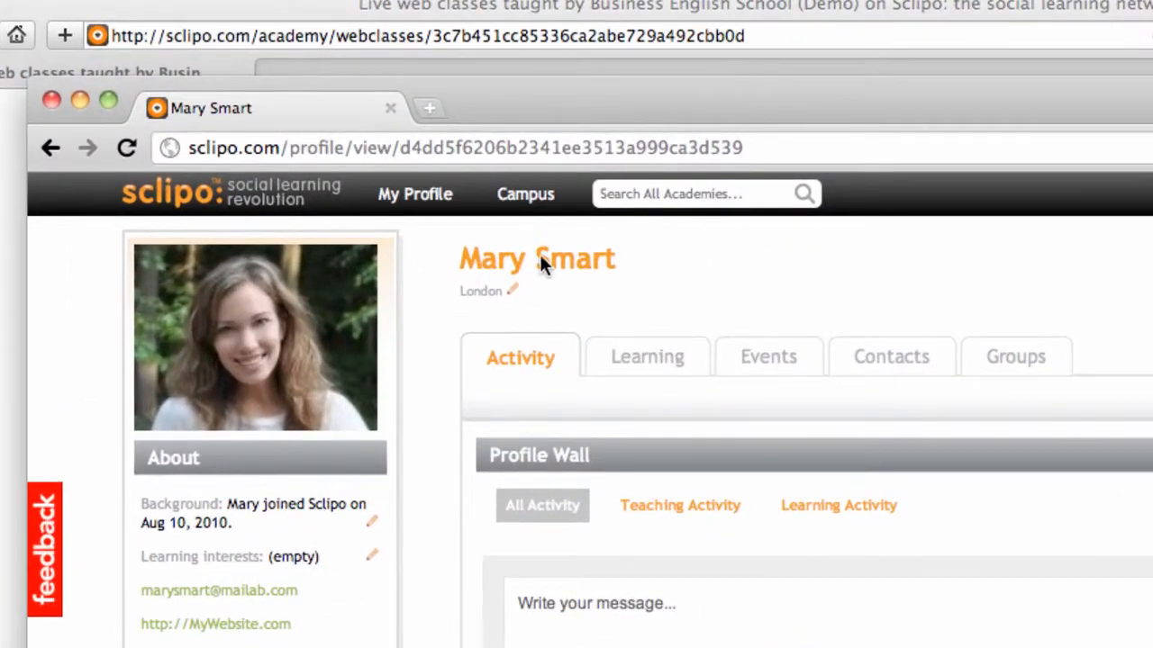
{"action": "left_click_drag", "start_coordinate": [528, 90], "coordinate": [529, 65]}
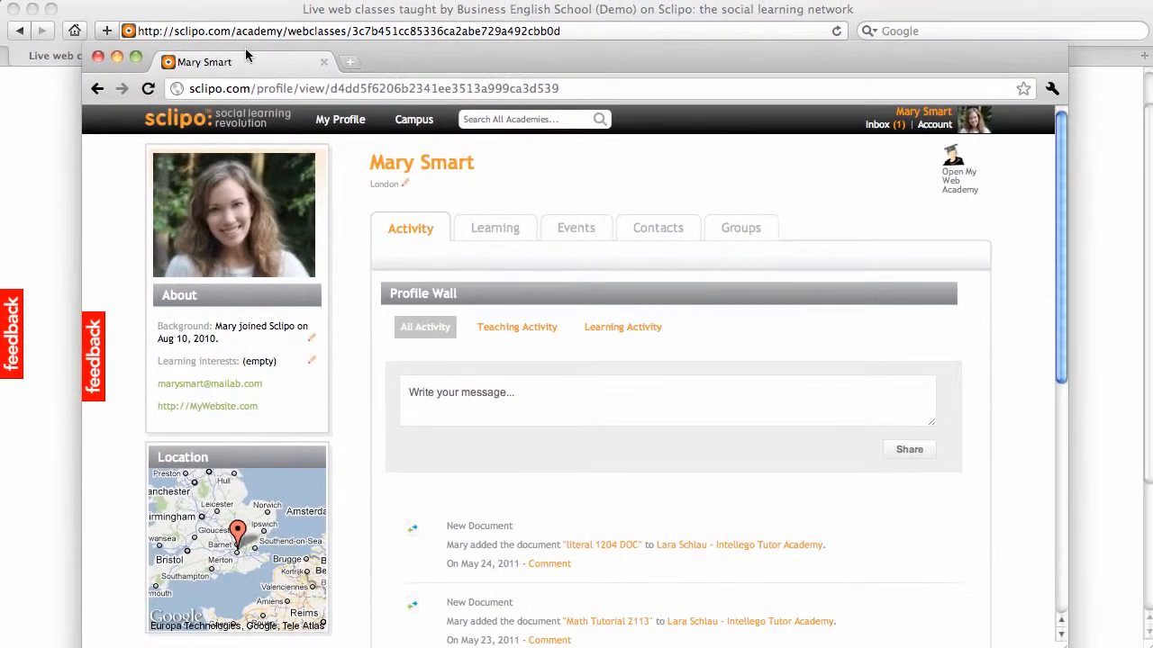
{"action": "left_click_drag", "start_coordinate": [404, 63], "coordinate": [412, 82]}
{"action": "left_click", "coordinate": [106, 81]}
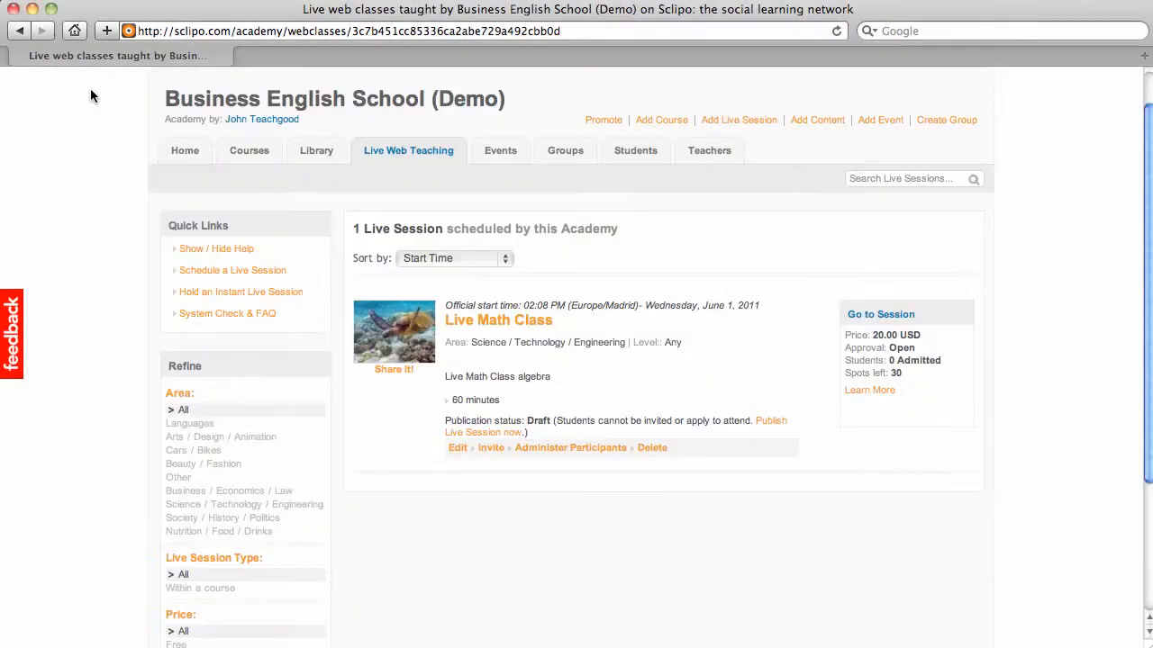
{"action": "left_click", "coordinate": [225, 28]}
{"action": "key", "text": "super+c"}
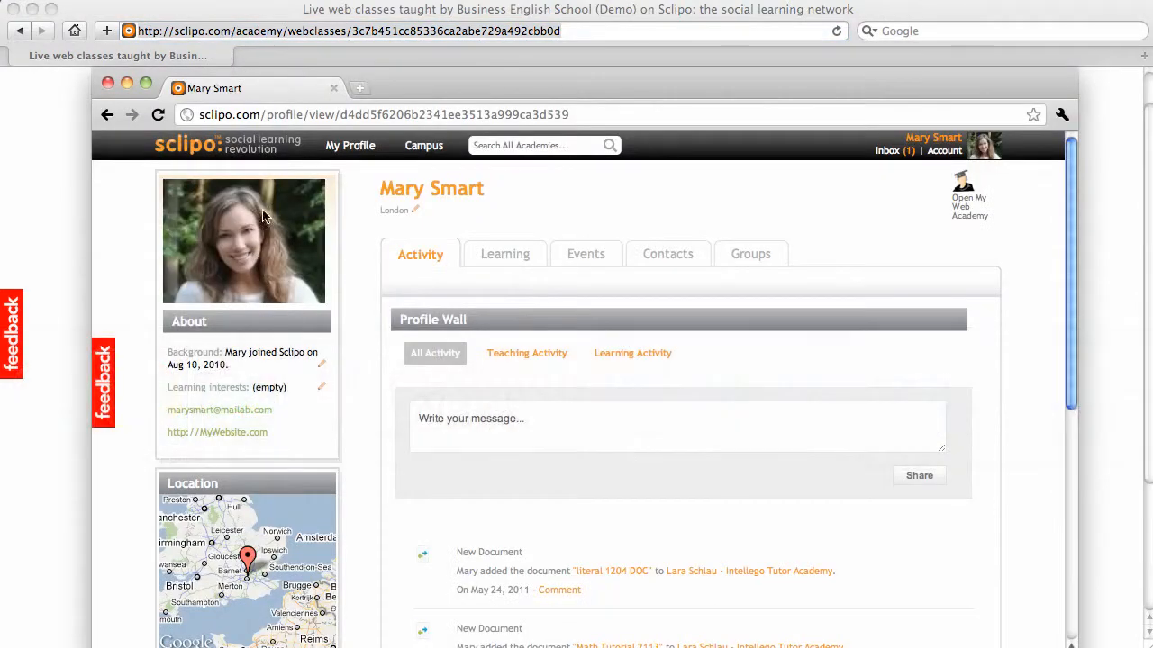
{"action": "left_click", "coordinate": [441, 116]}
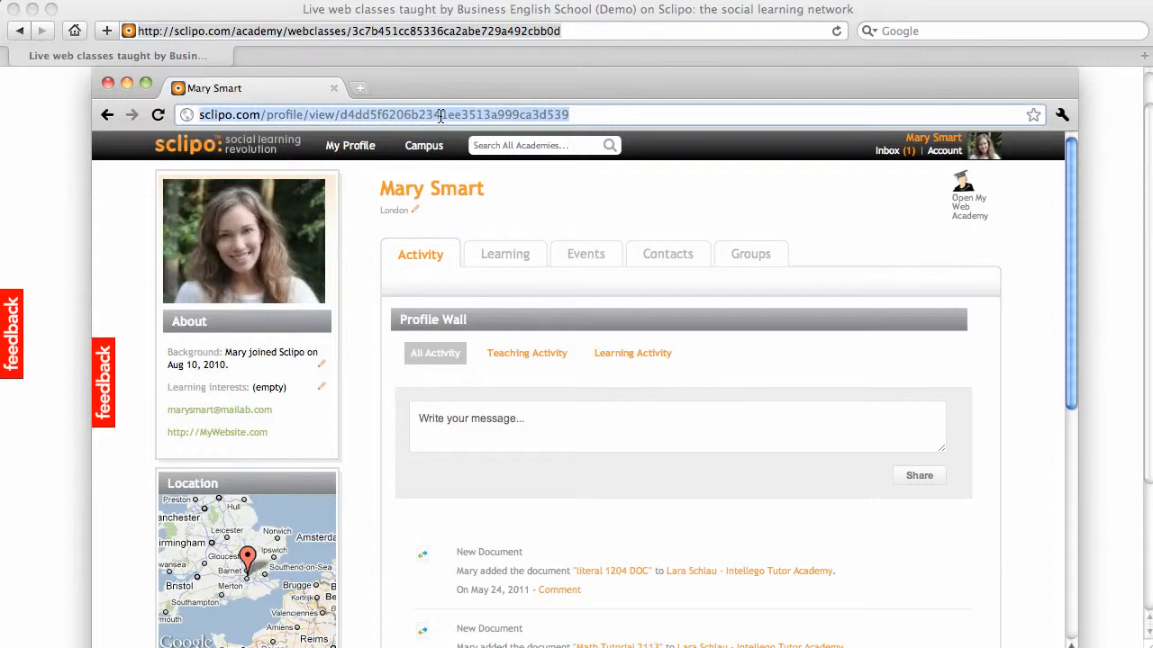
{"action": "key", "text": "super+v"}
{"action": "key", "text": "Return"}
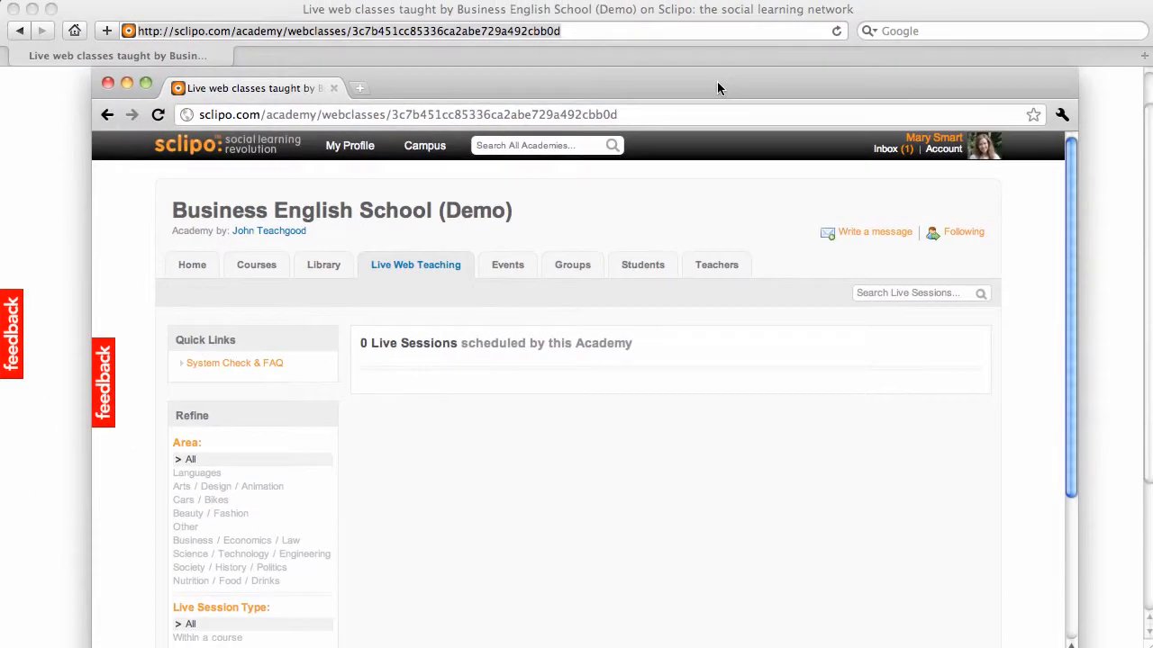
Step: Return to the teacher's Safari window and publish the Live Math Class session
{"action": "left_click_drag", "start_coordinate": [717, 81], "coordinate": [295, 32]}
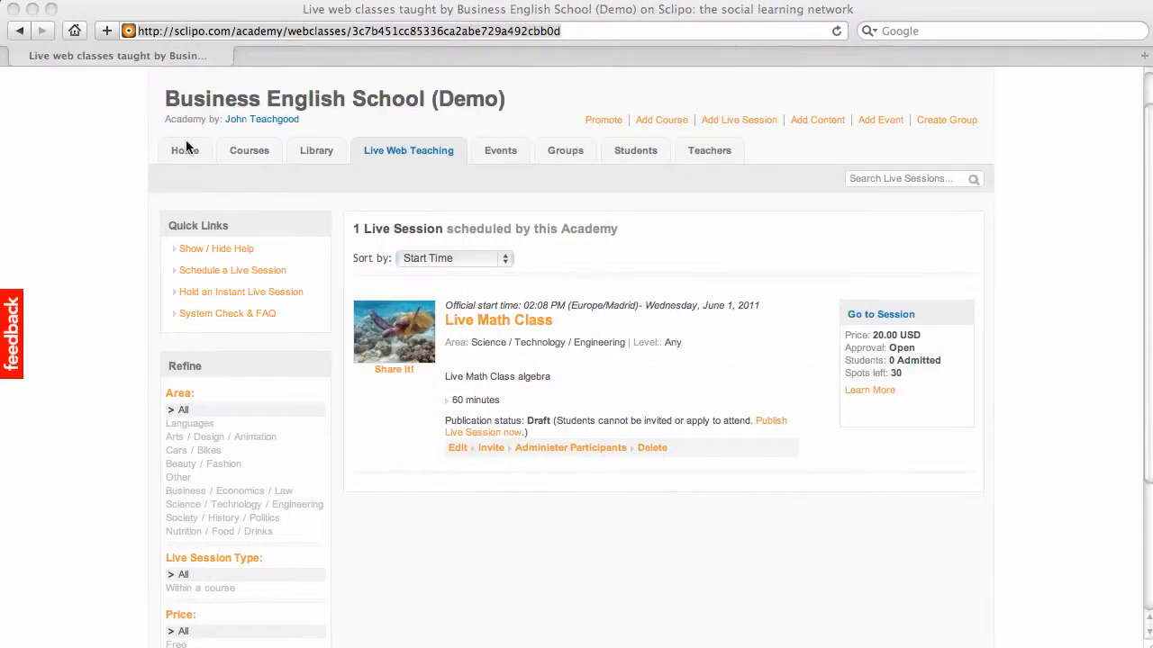
{"action": "left_click", "coordinate": [101, 221]}
{"action": "scroll", "coordinate": [100, 229], "scroll_direction": "up", "scroll_amount": 3}
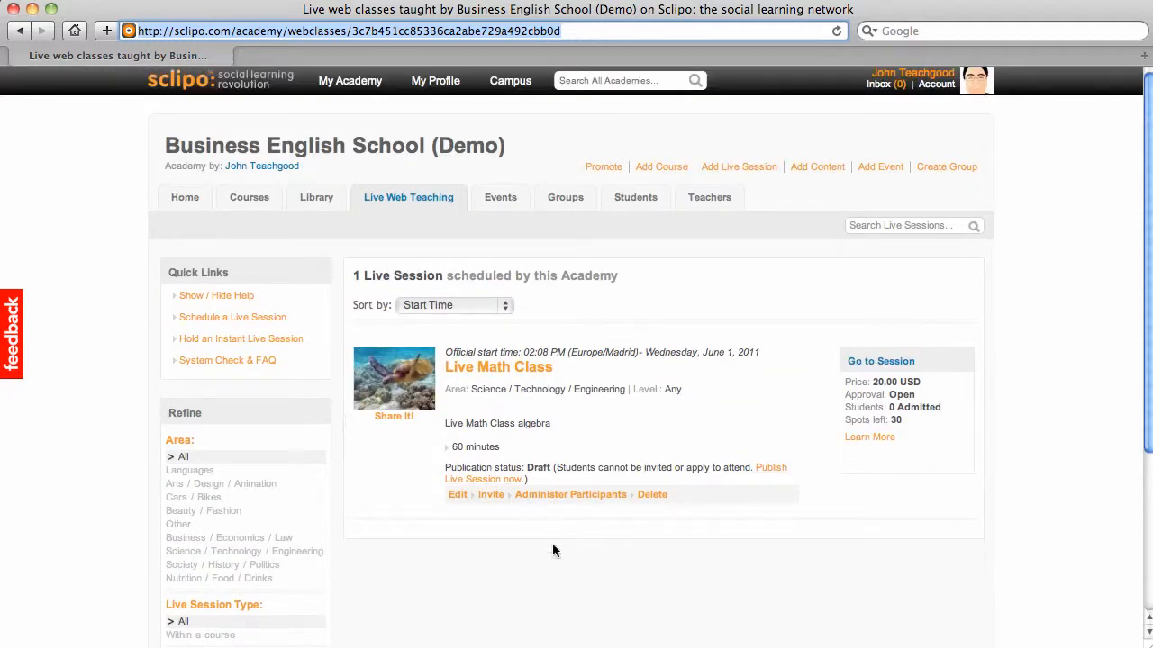
{"action": "left_click", "coordinate": [559, 596]}
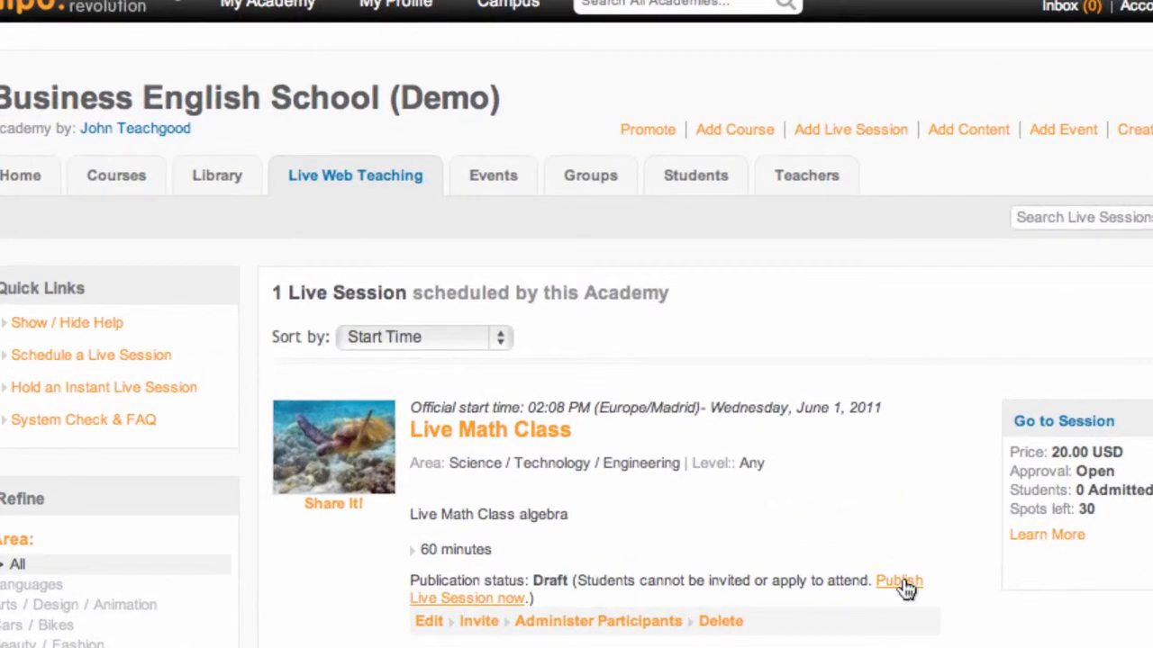
{"action": "left_click", "coordinate": [899, 583]}
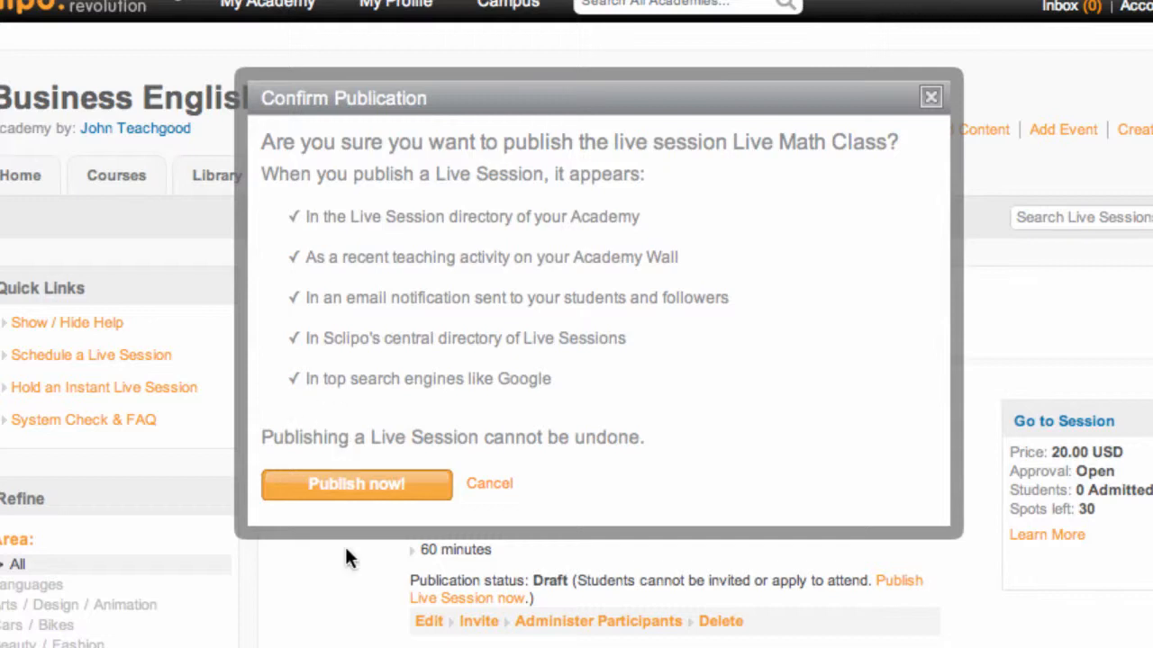
{"action": "left_click", "coordinate": [353, 487]}
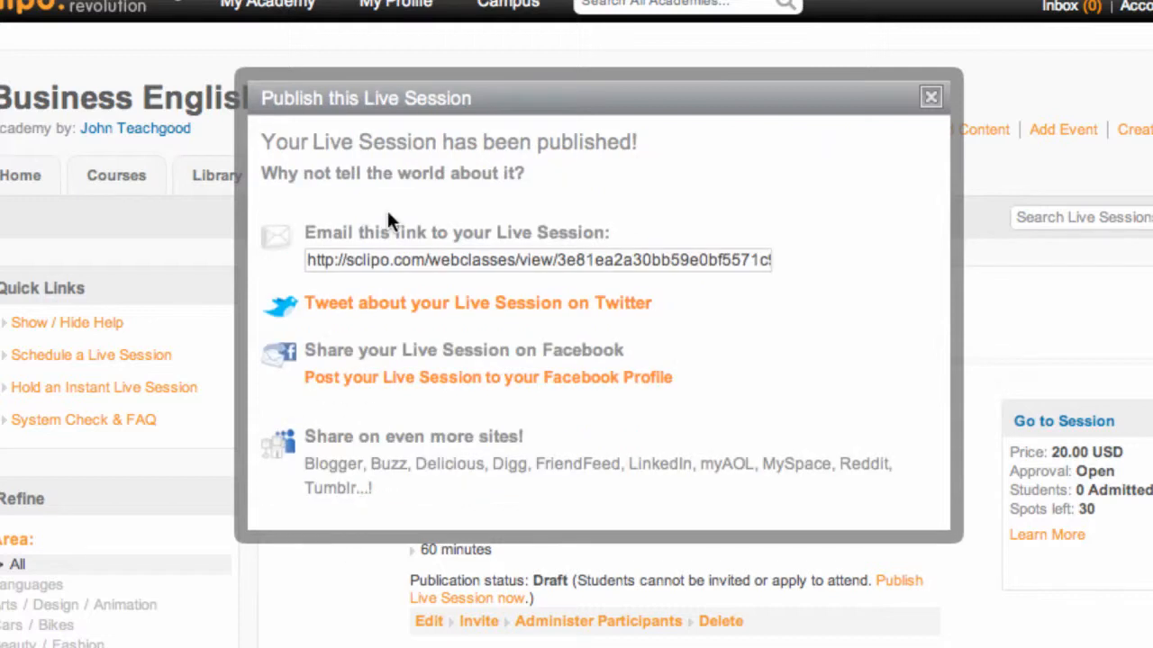
Step: Select the published session's link and review the options for sharing it by email, Twitter and Facebook
{"action": "triple_click", "coordinate": [466, 252]}
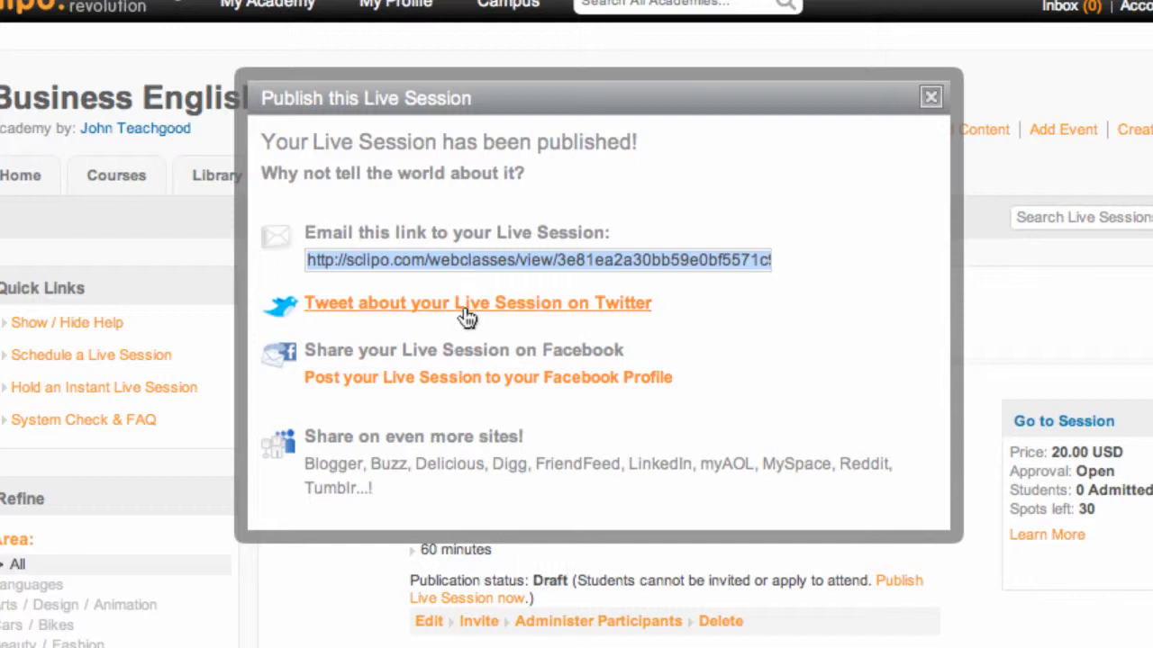
{"action": "left_click", "coordinate": [824, 319]}
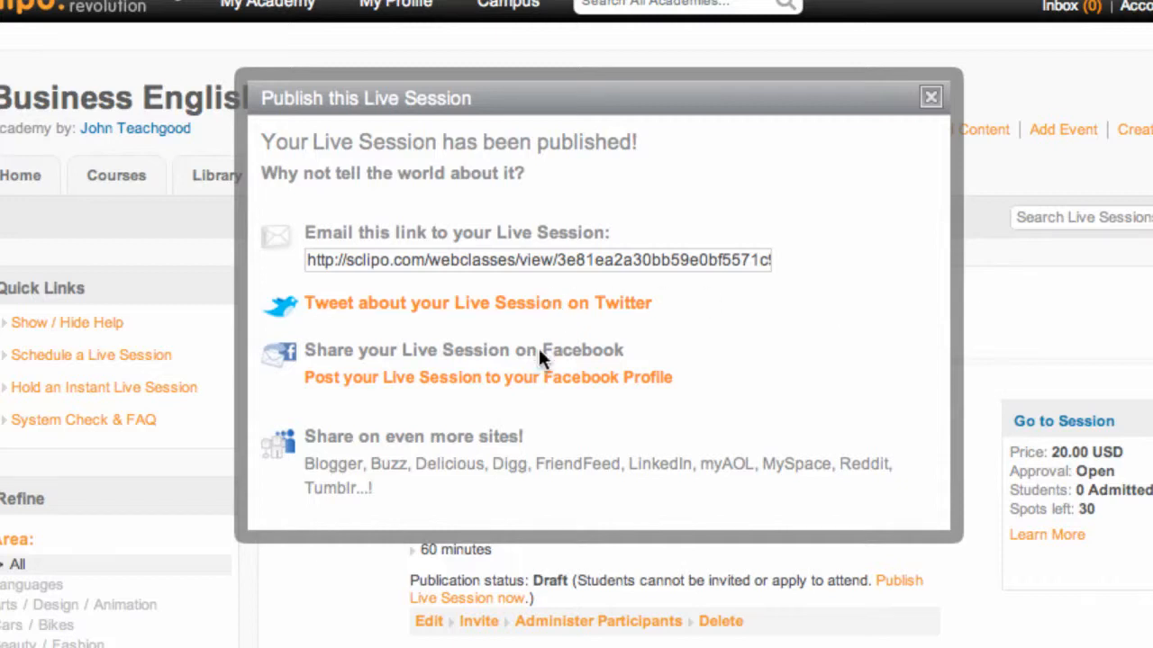
{"action": "scroll", "coordinate": [828, 326], "scroll_direction": "down", "scroll_amount": 2}
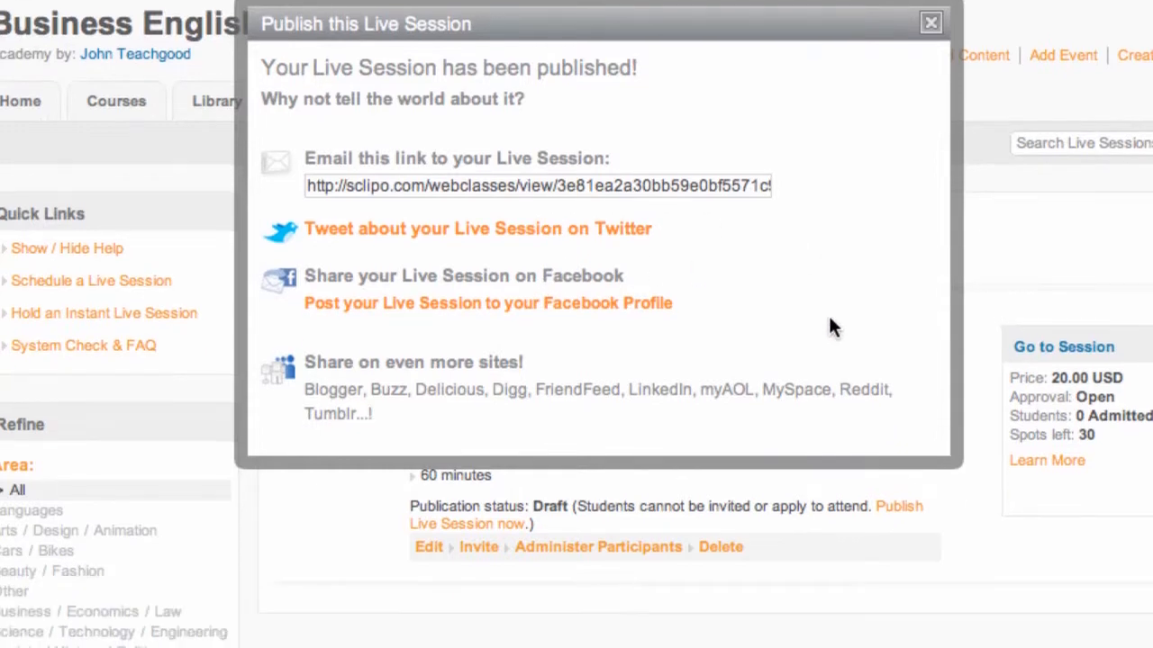
{"action": "scroll", "coordinate": [749, 360], "scroll_direction": "up", "scroll_amount": 2}
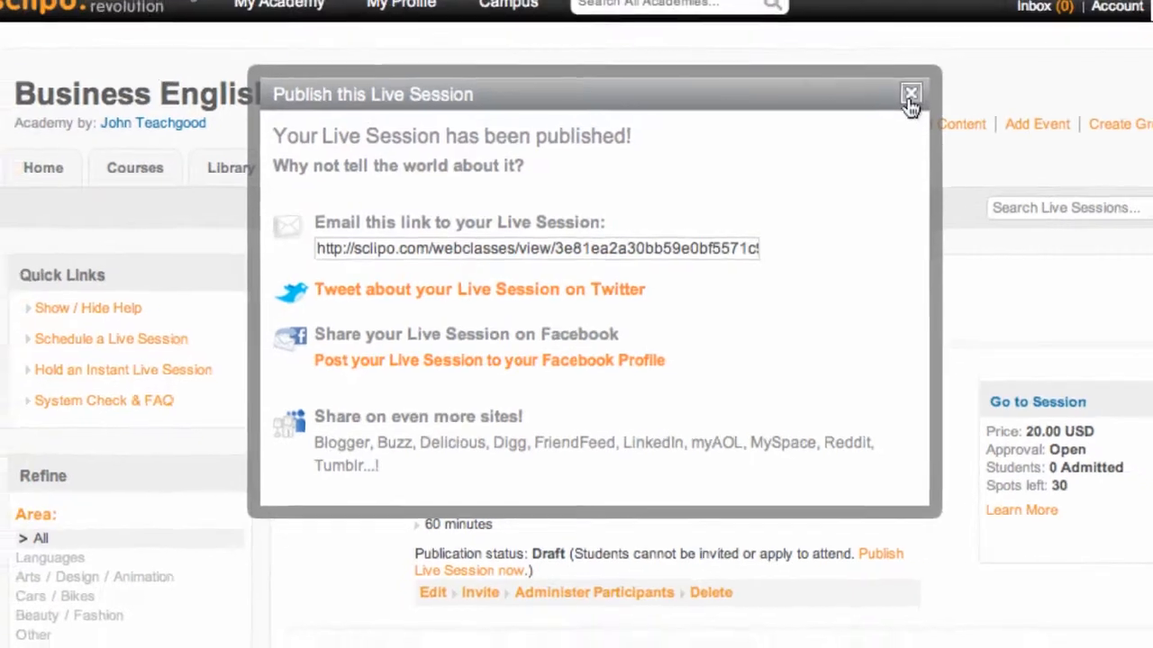
Step: Close the sharing options for the published session and go back to the academy's list of all live sessions
{"action": "left_click", "coordinate": [930, 88]}
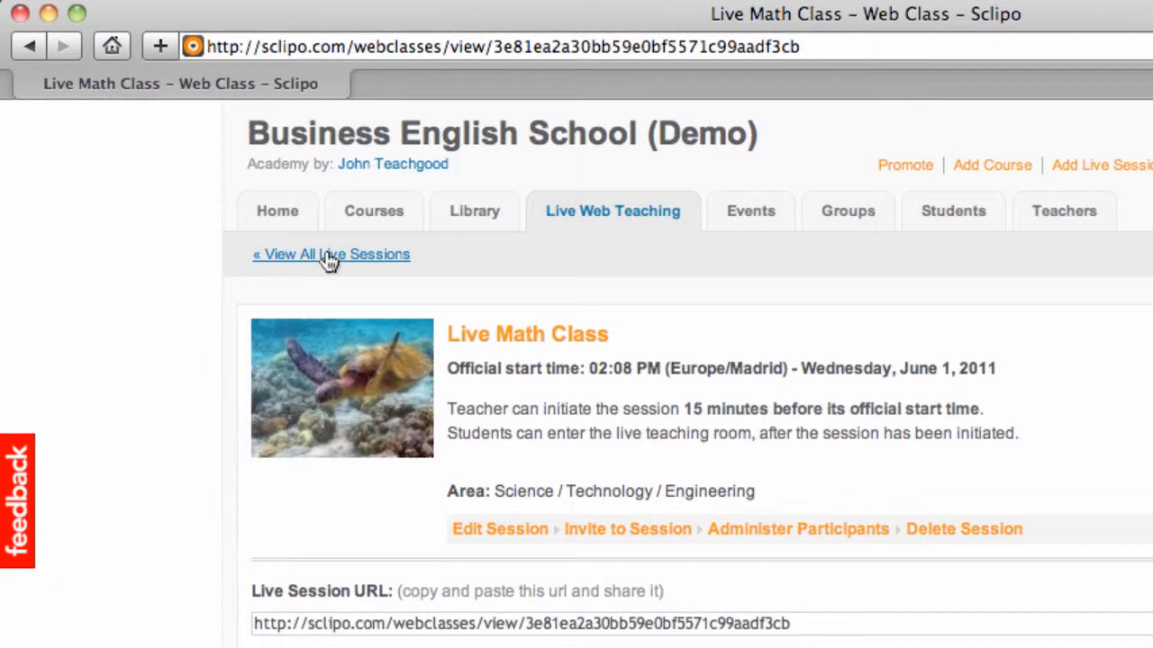
{"action": "left_click", "coordinate": [330, 256]}
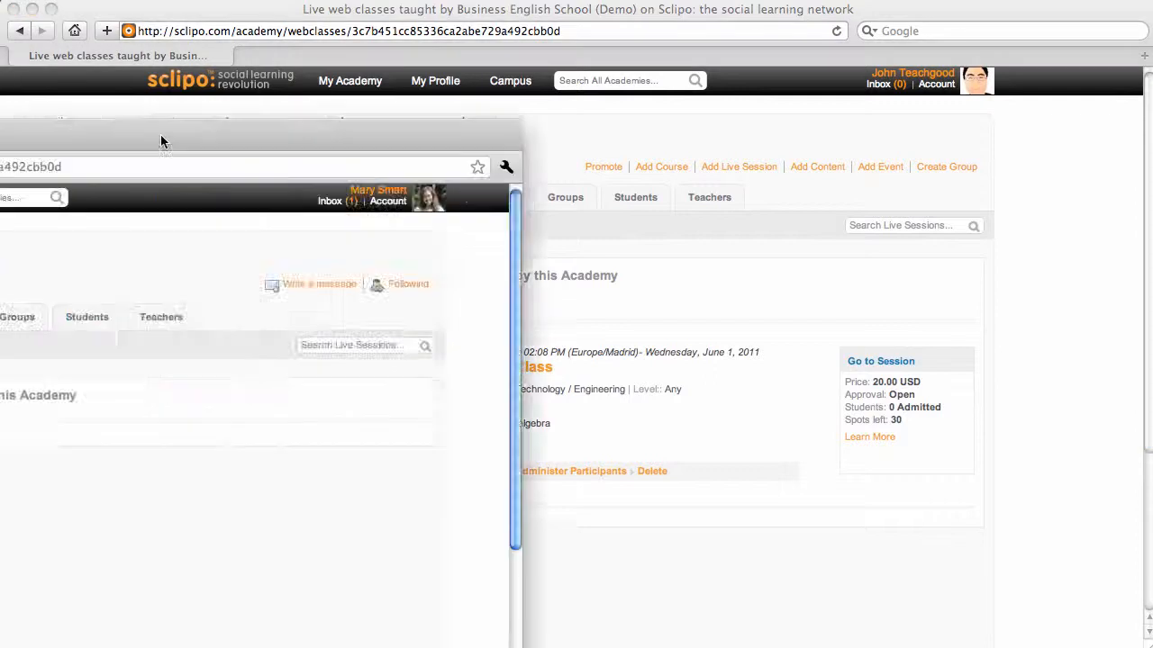
Step: Switch to the student's Chrome window and refresh the academy's live sessions list
{"action": "left_click_drag", "start_coordinate": [162, 141], "coordinate": [712, 80]}
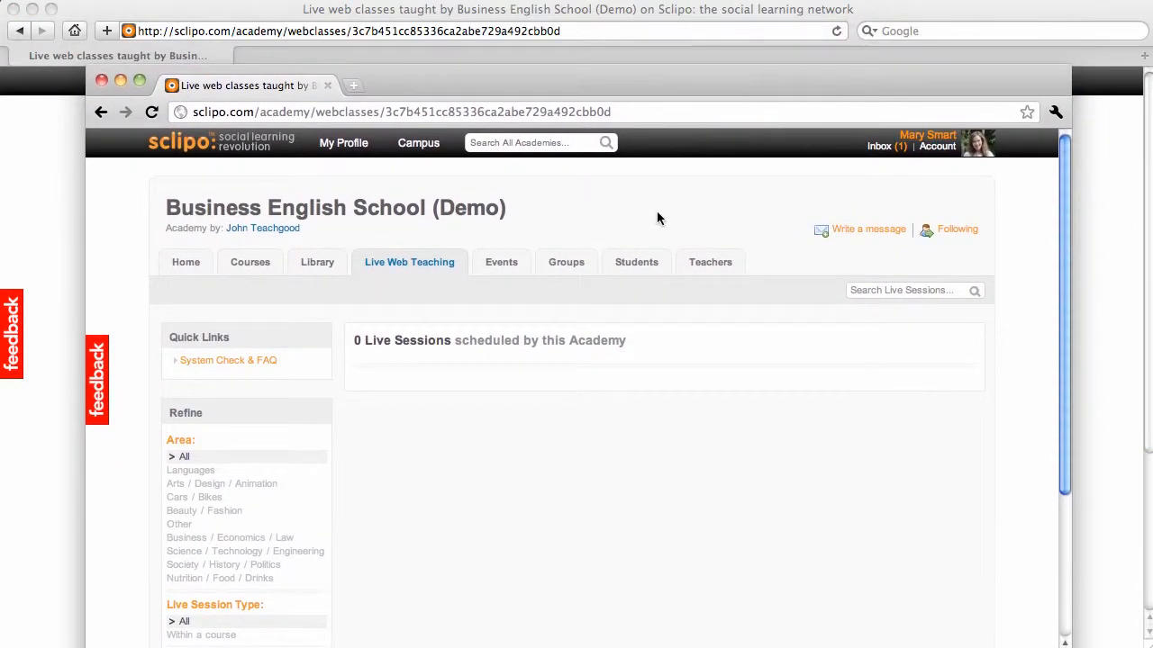
{"action": "key", "text": "super+r"}
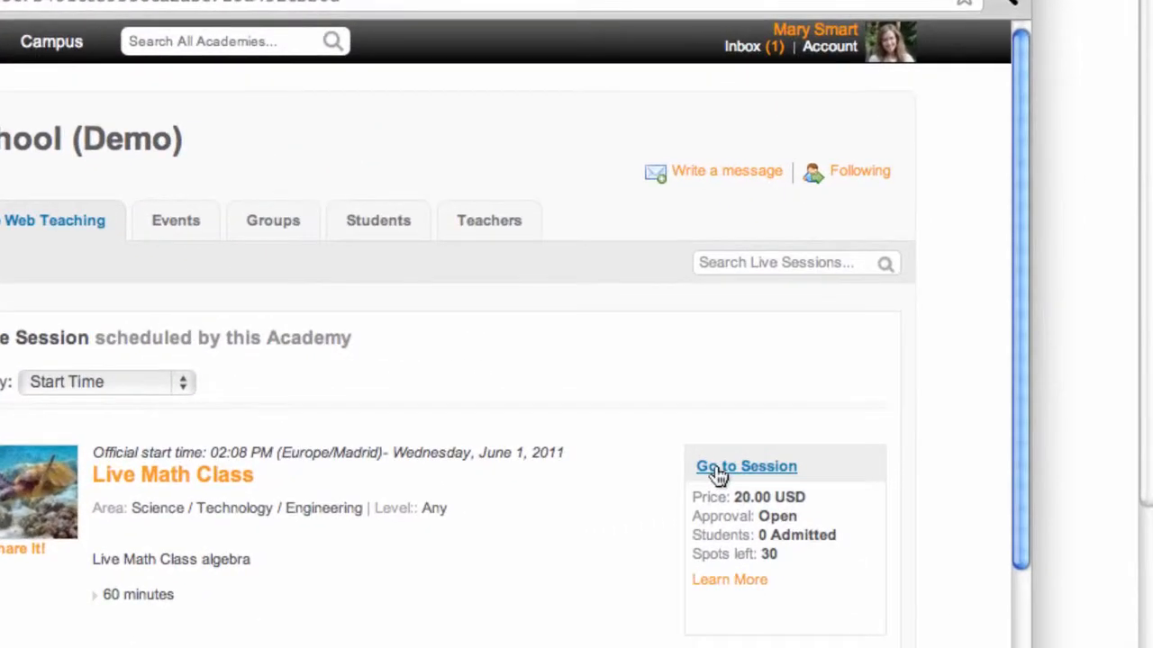
Step: Open the Live Math Class session as the student and review its description, admission status and admission information
{"action": "left_click", "coordinate": [717, 475]}
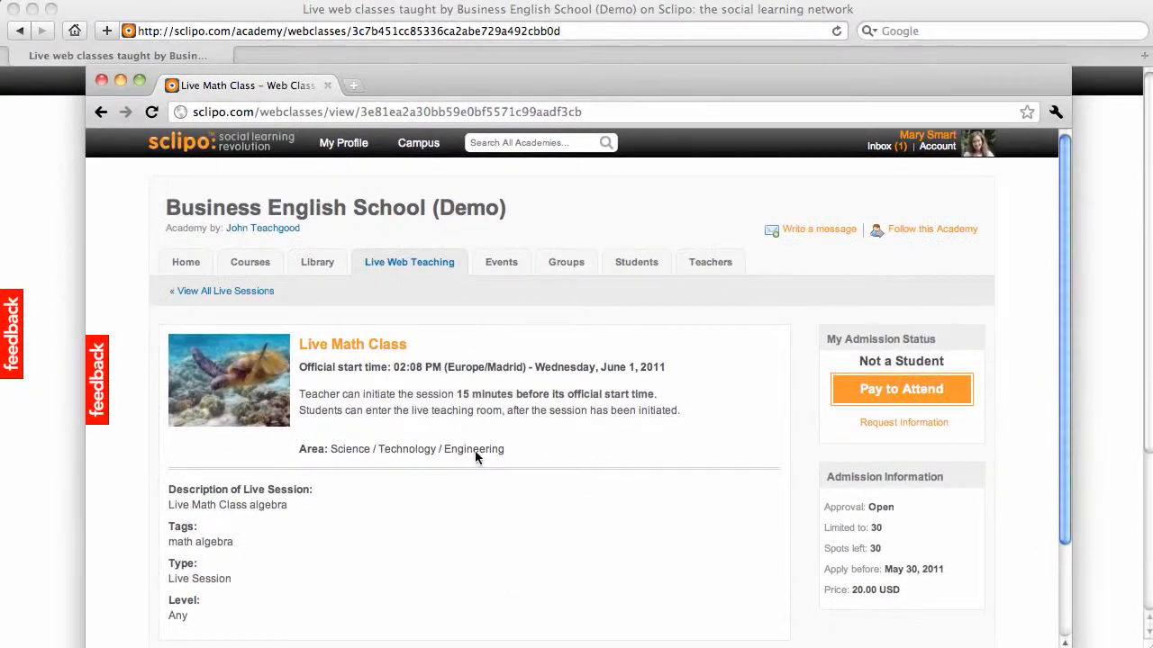
{"action": "scroll", "coordinate": [438, 457], "scroll_direction": "down", "scroll_amount": 3}
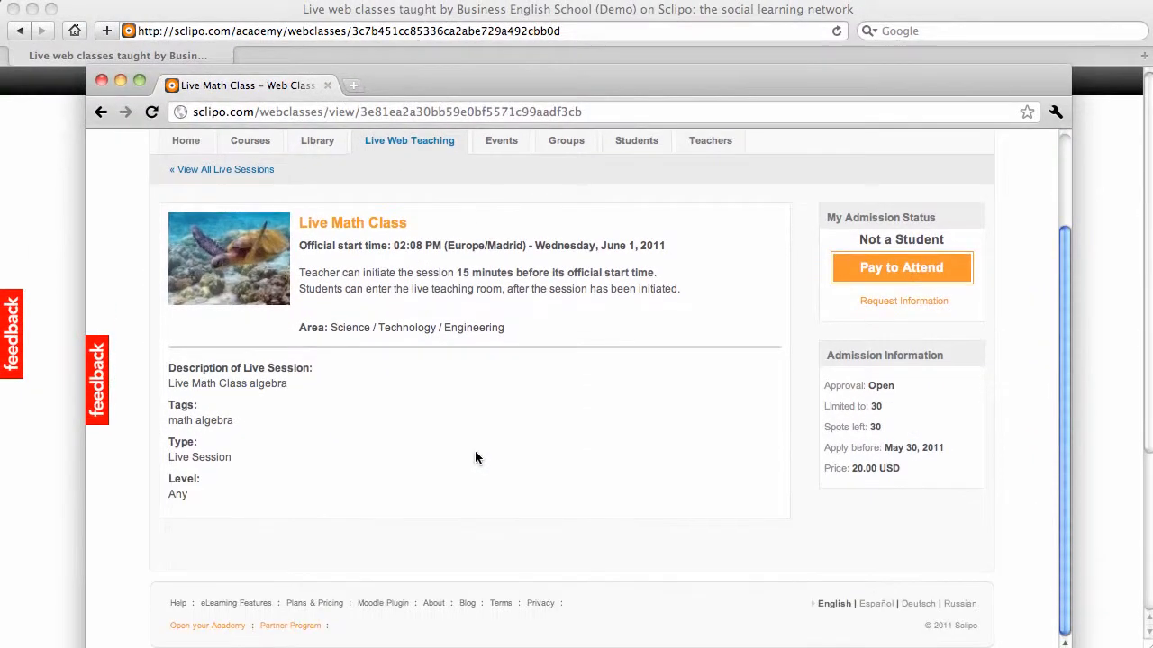
{"action": "scroll", "coordinate": [438, 456], "scroll_direction": "up", "scroll_amount": 3}
{"action": "scroll", "coordinate": [475, 450], "scroll_direction": "down", "scroll_amount": 3}
{"action": "scroll", "coordinate": [474, 450], "scroll_direction": "up", "scroll_amount": 2}
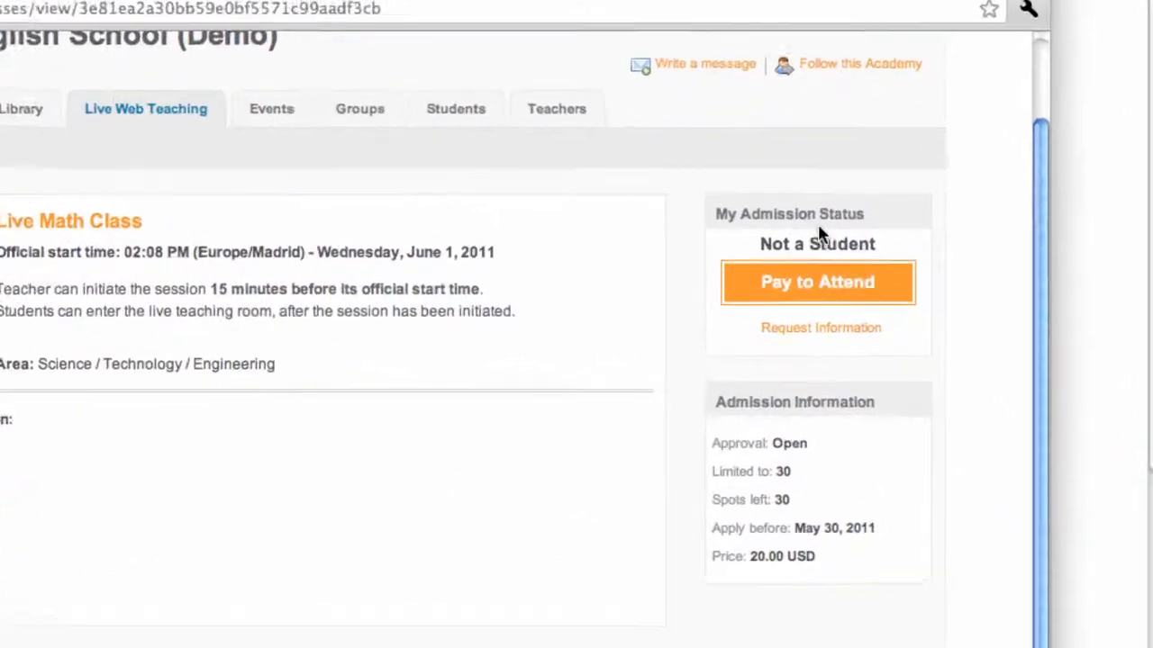
Step: Start paying to attend the session and try the Send a check and PayPal payment methods, leaving PayPal (Credit Card) selected
{"action": "left_click", "coordinate": [747, 284]}
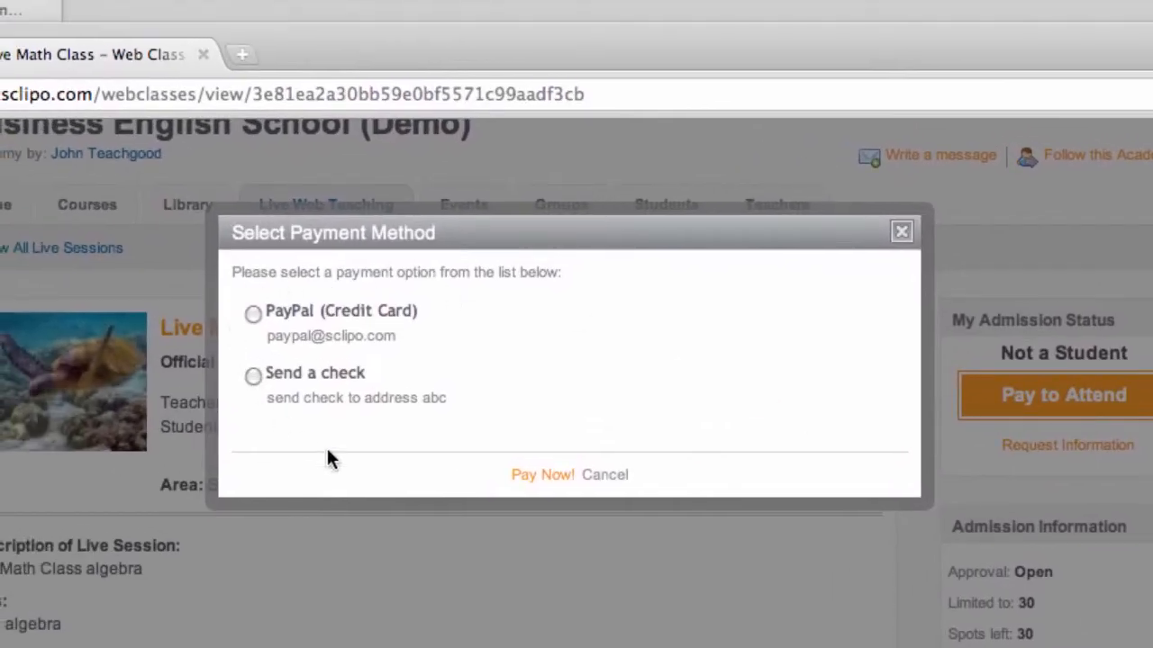
{"action": "left_click", "coordinate": [252, 314]}
{"action": "left_click", "coordinate": [253, 379]}
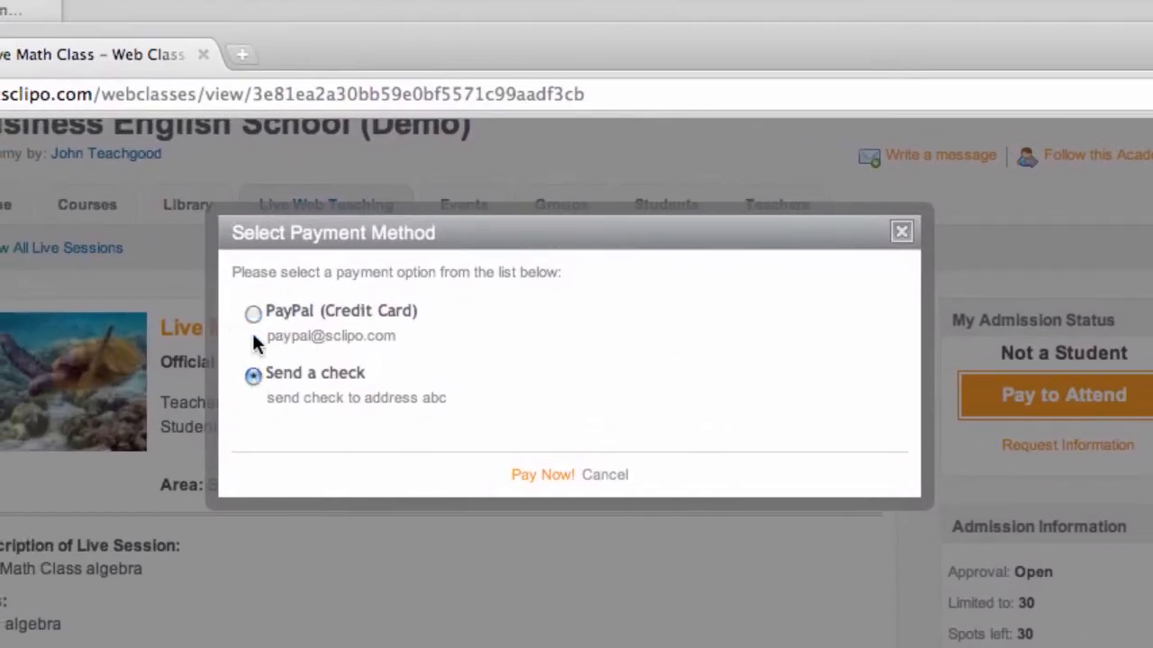
{"action": "left_click", "coordinate": [254, 314]}
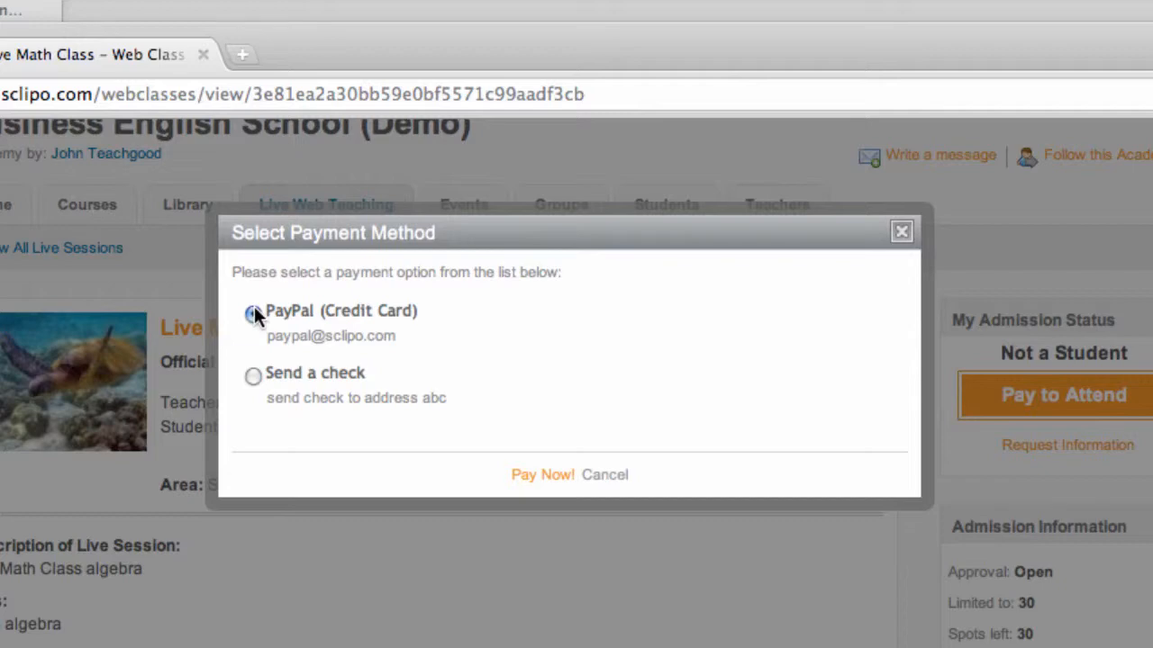
{"action": "left_click", "coordinate": [253, 313]}
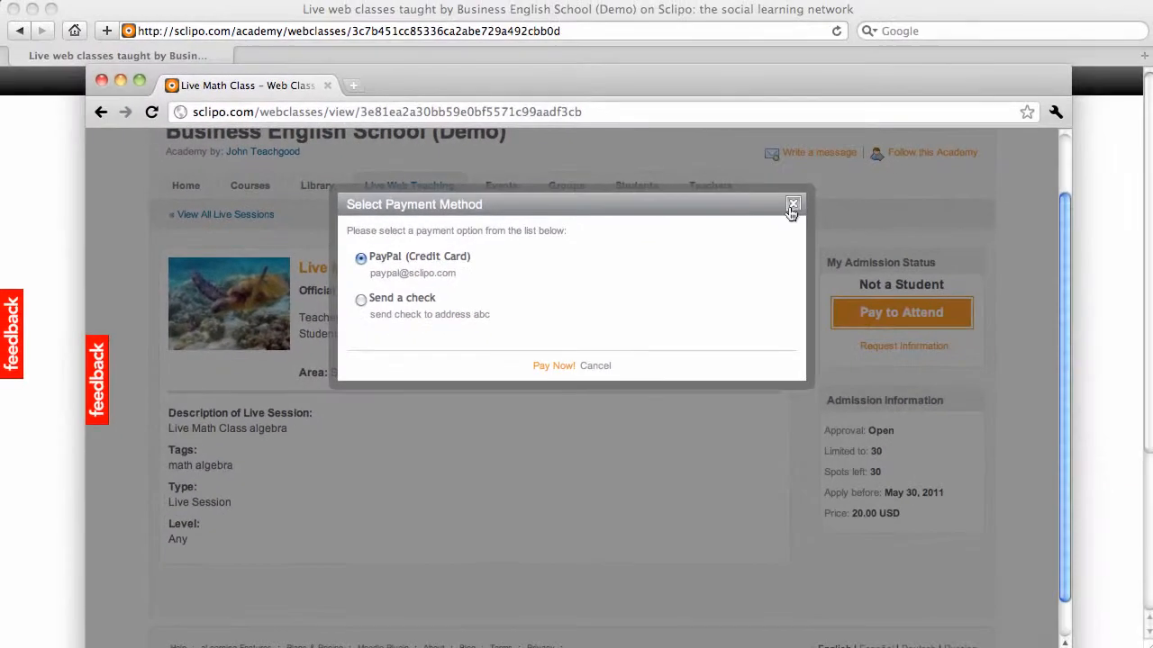
Step: Close the payment method selection without paying and return to the teacher's Safari window
{"action": "left_click", "coordinate": [901, 231]}
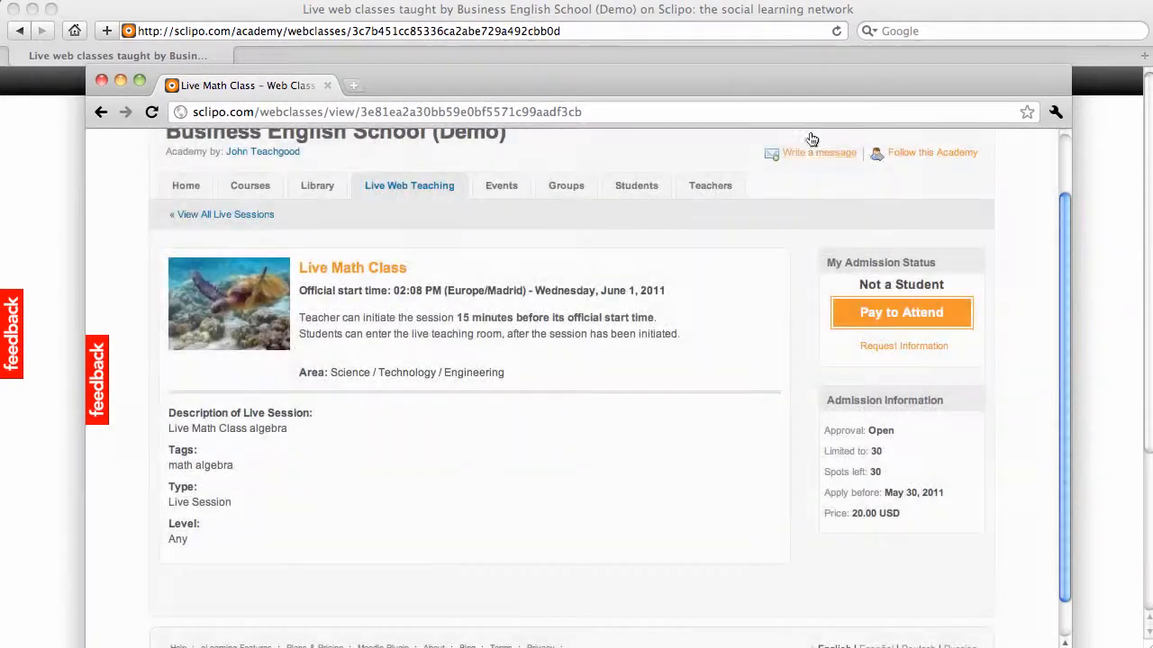
{"action": "left_click_drag", "start_coordinate": [804, 72], "coordinate": [0, 56]}
{"action": "left_click", "coordinate": [99, 243]}
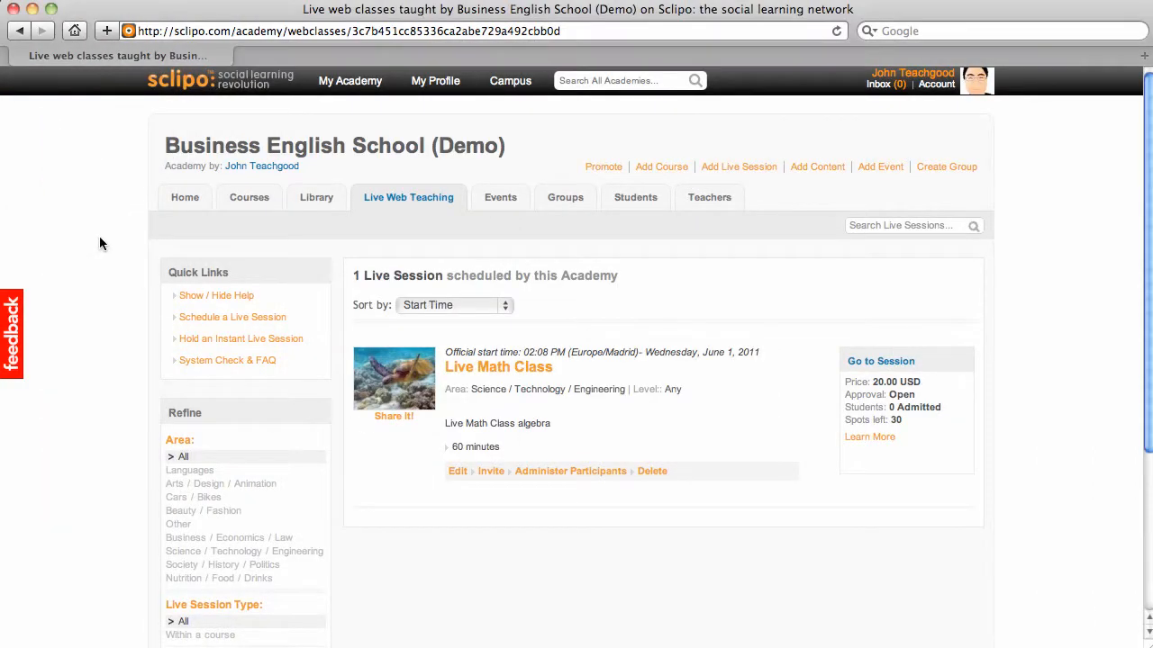